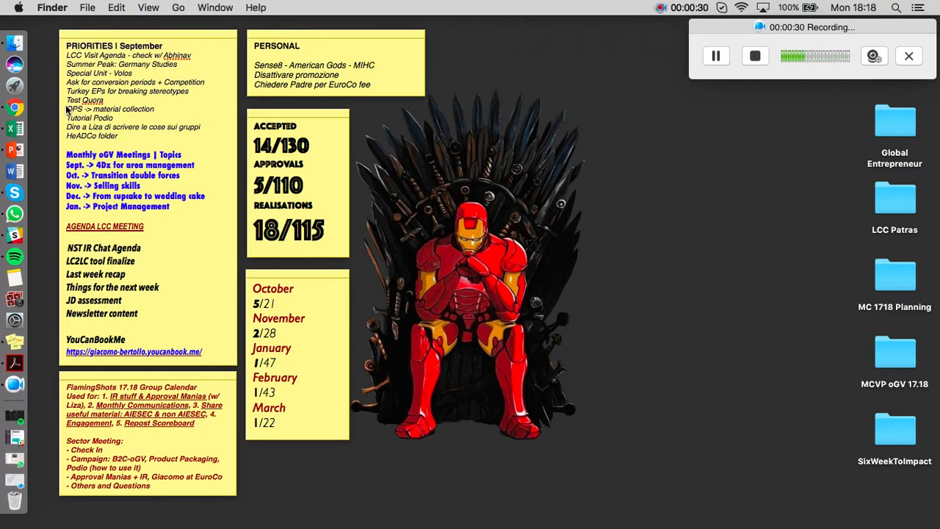
# Open Chrome, go to aiesec.gr and open the Global Volunteer page for young people.
pyautogui.click(28, 107)
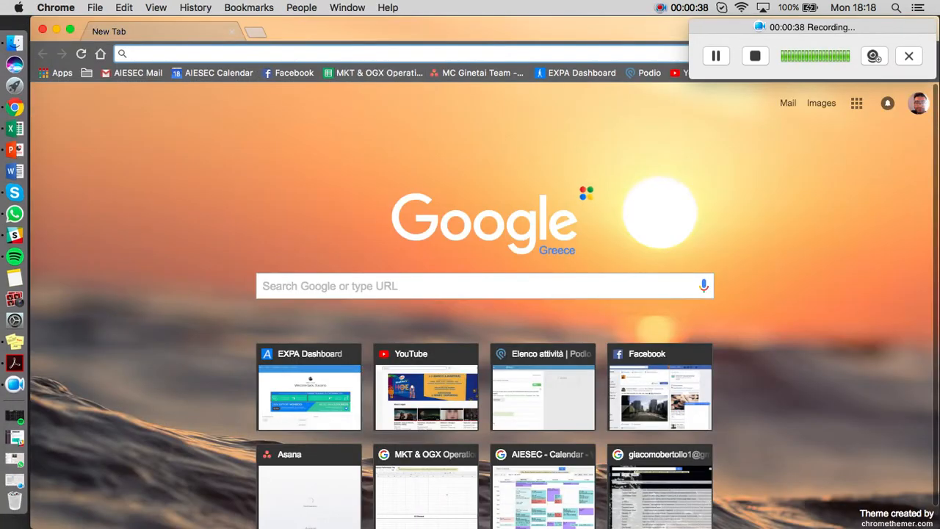
pyautogui.write('aiesec.gr')
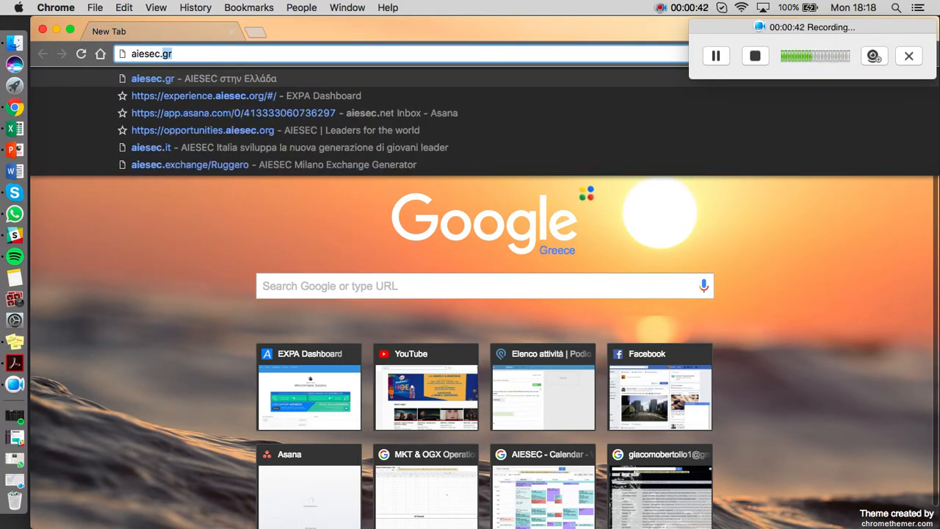
pyautogui.press('Return')
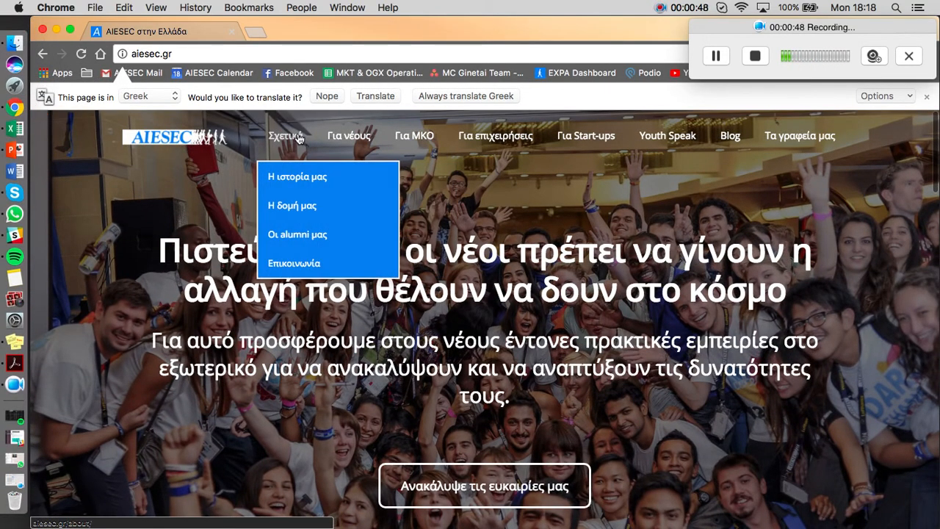
pyautogui.moveTo(372, 142)
pyautogui.click(365, 178)
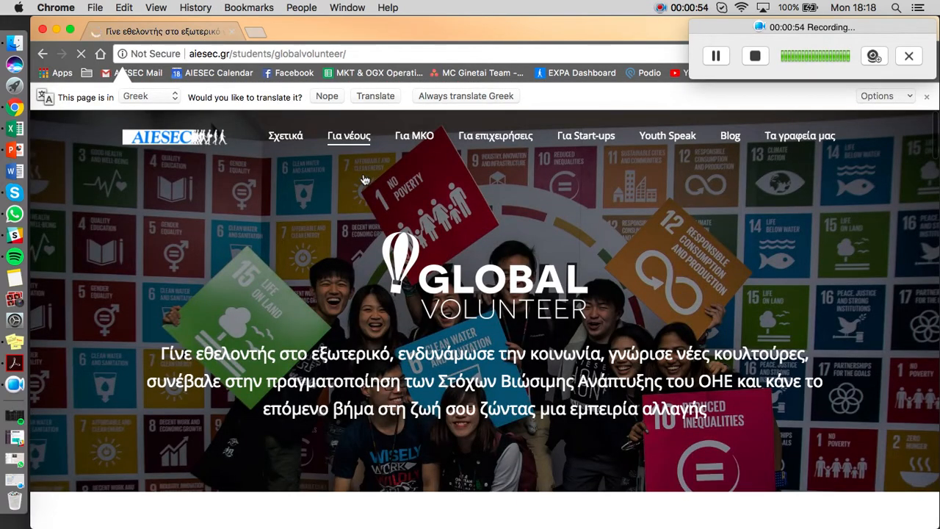
# Enter the applicant's first name, last name and phone number in the Global Volunteer sign-up form.
pyautogui.scroll(-3, 500, 321)
pyautogui.scroll(-9, 499, 320)
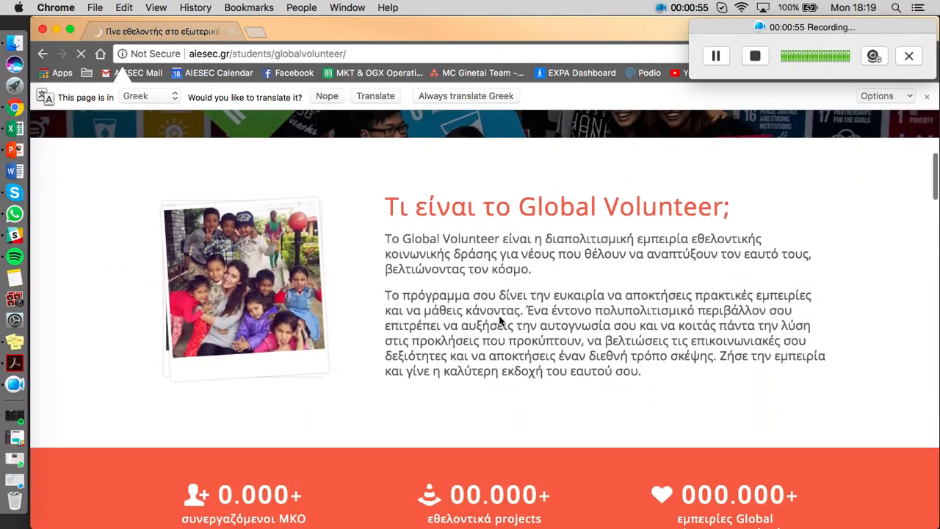
pyautogui.scroll(-4, 499, 321)
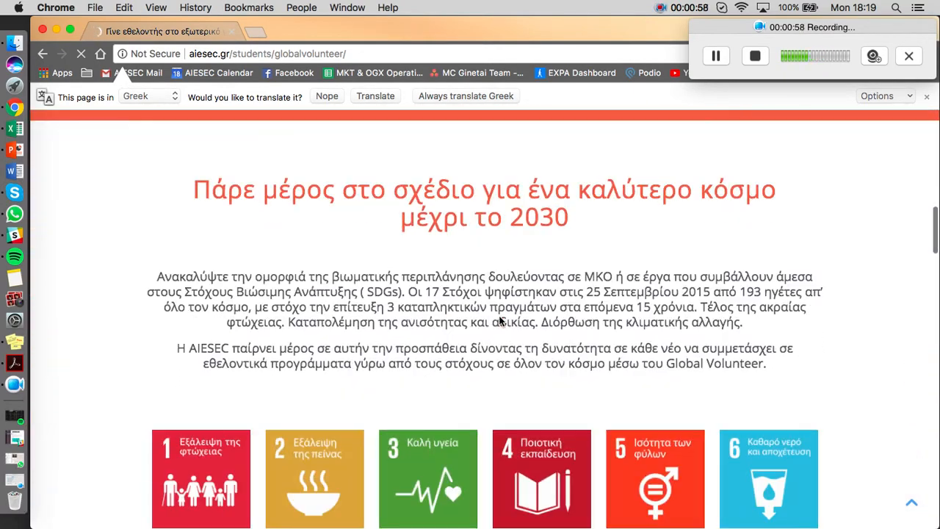
pyautogui.scroll(-7, 499, 321)
pyautogui.scroll(-16, 499, 321)
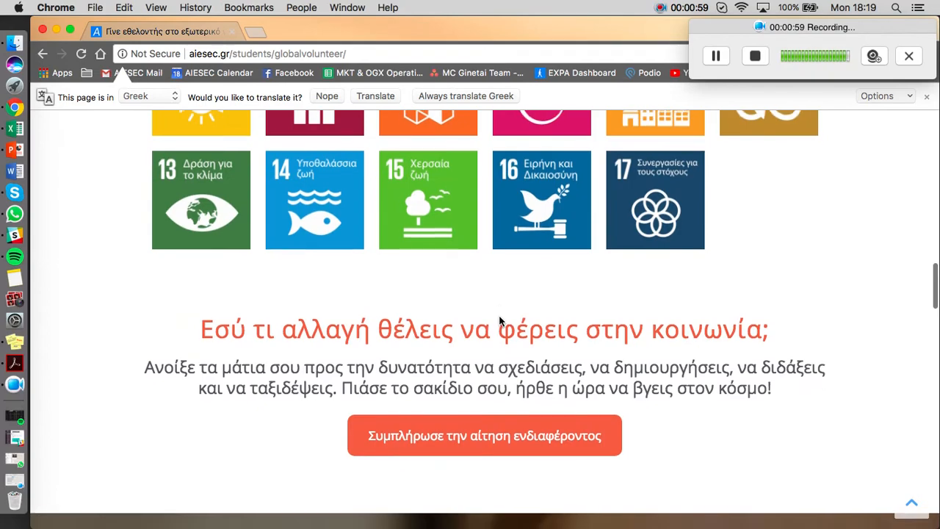
pyautogui.scroll(-3, 499, 315)
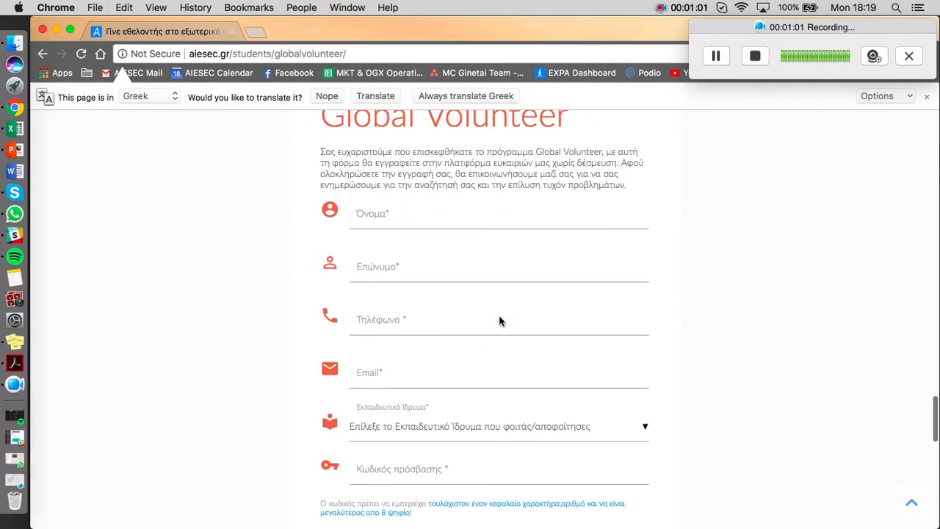
pyautogui.scroll(1, 499, 319)
pyautogui.click(385, 266)
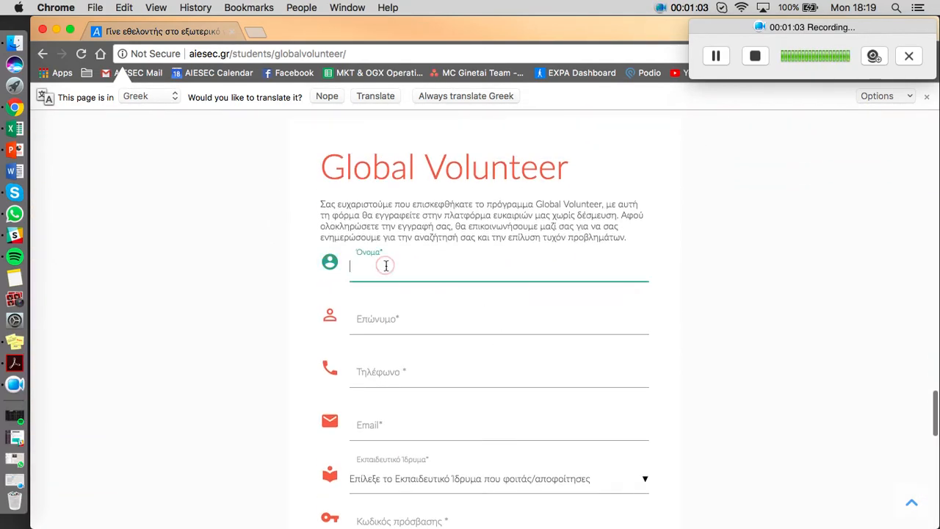
pyautogui.write('Alejandra')
pyautogui.click(389, 307)
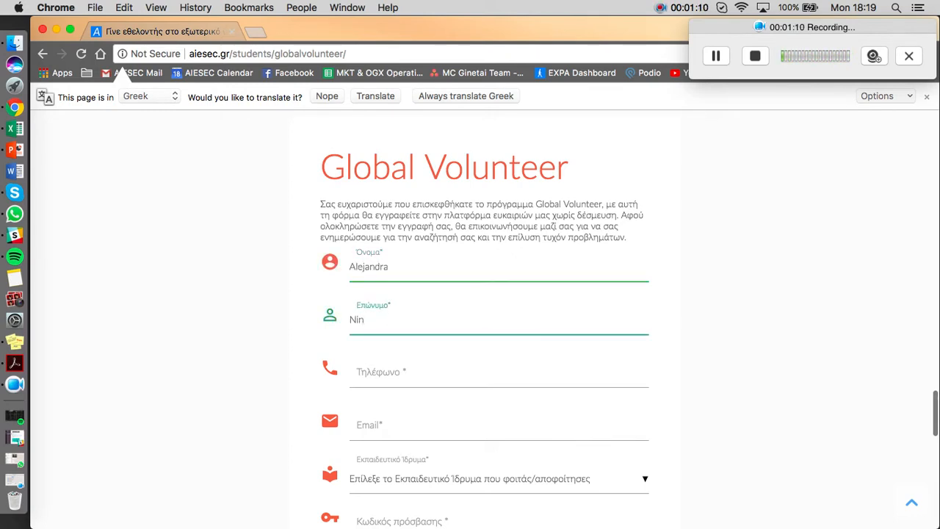
pyautogui.click(381, 369)
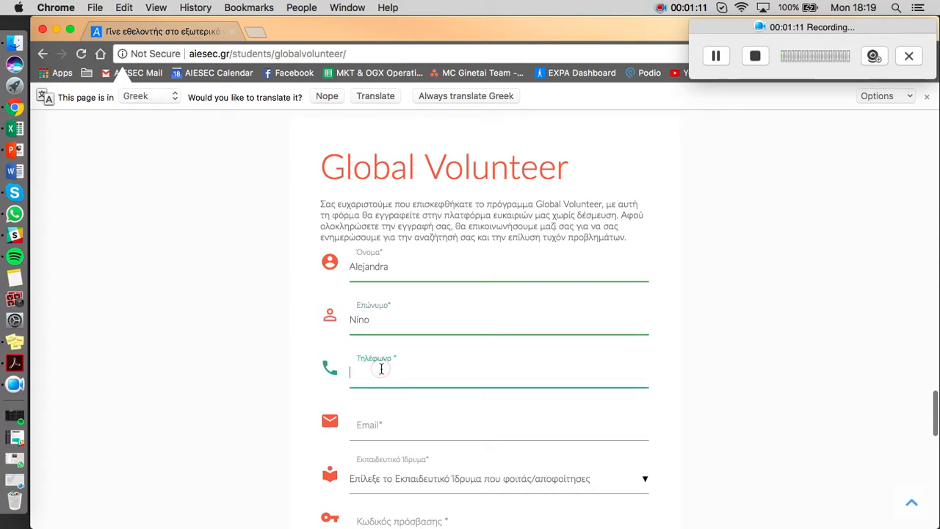
pyautogui.write('1234')
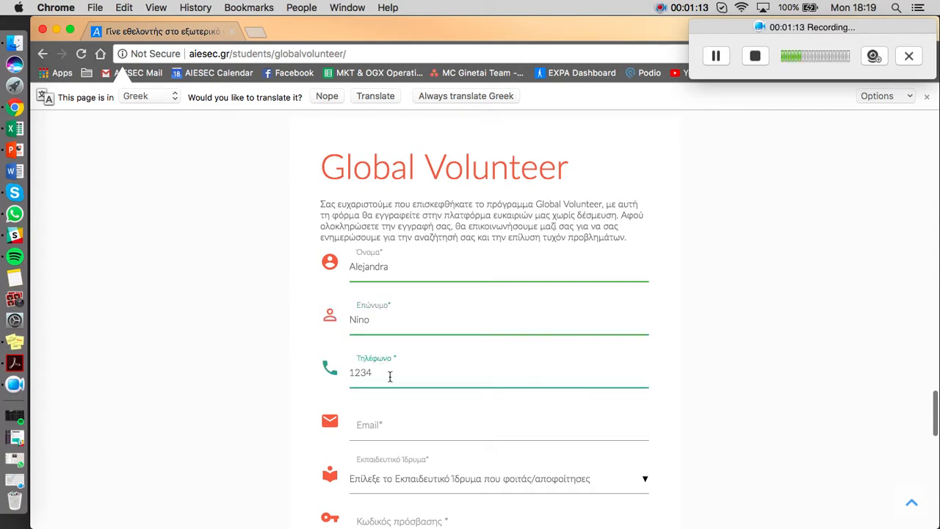
pyautogui.click(391, 426)
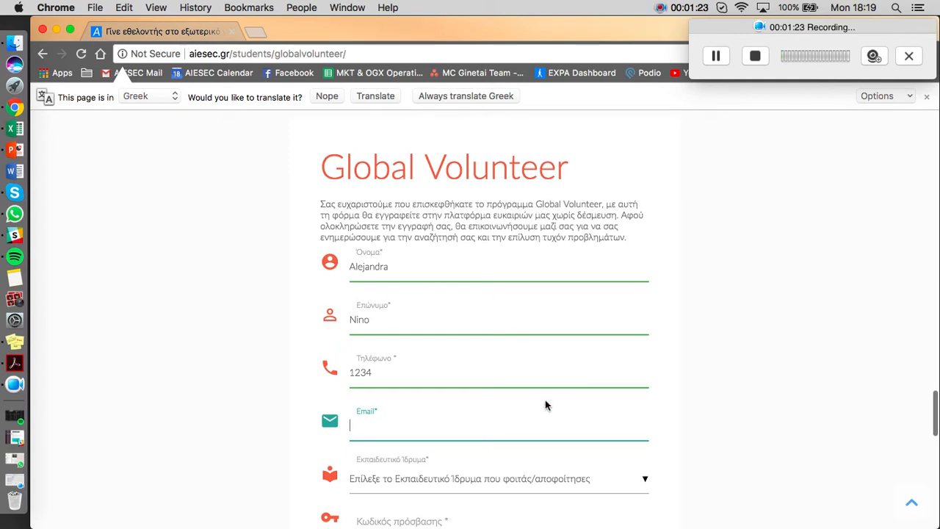
pyautogui.click(717, 56)
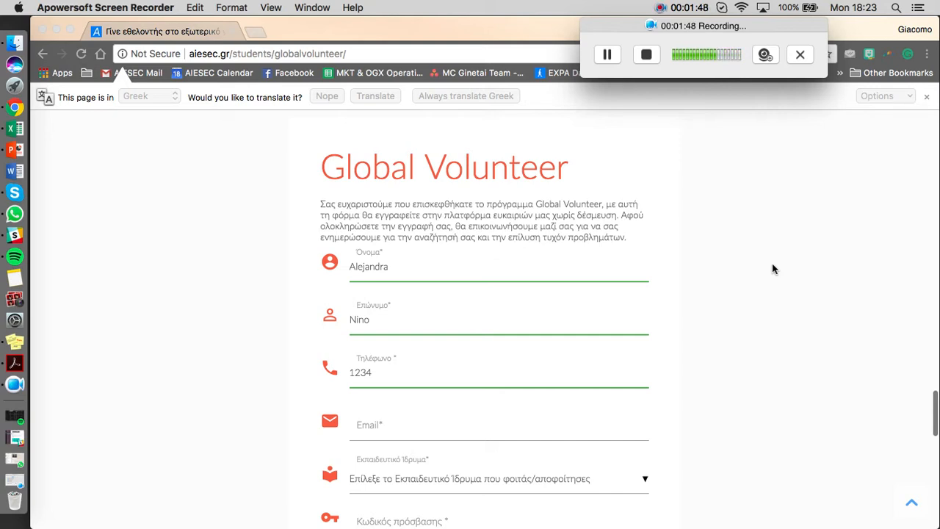
pyautogui.click(373, 430)
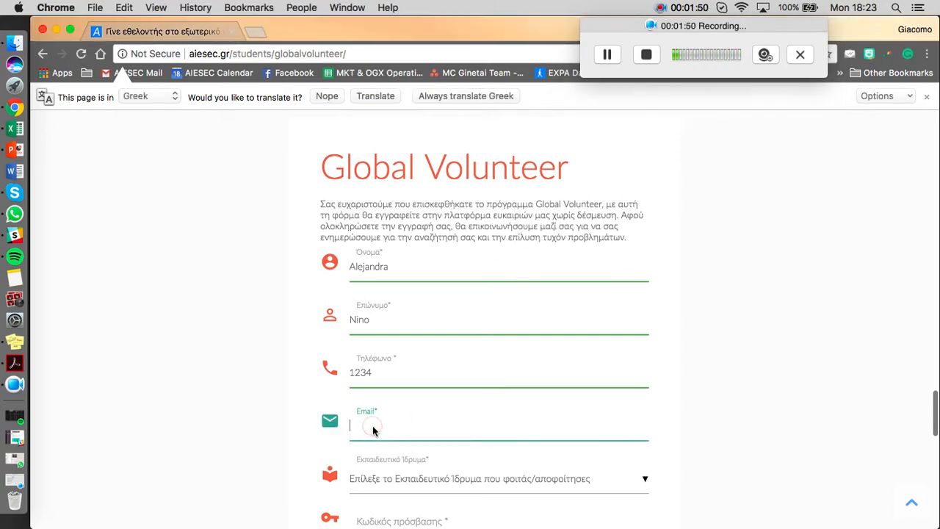
pyautogui.write('κλειστό, επικοινωνία αύριο')
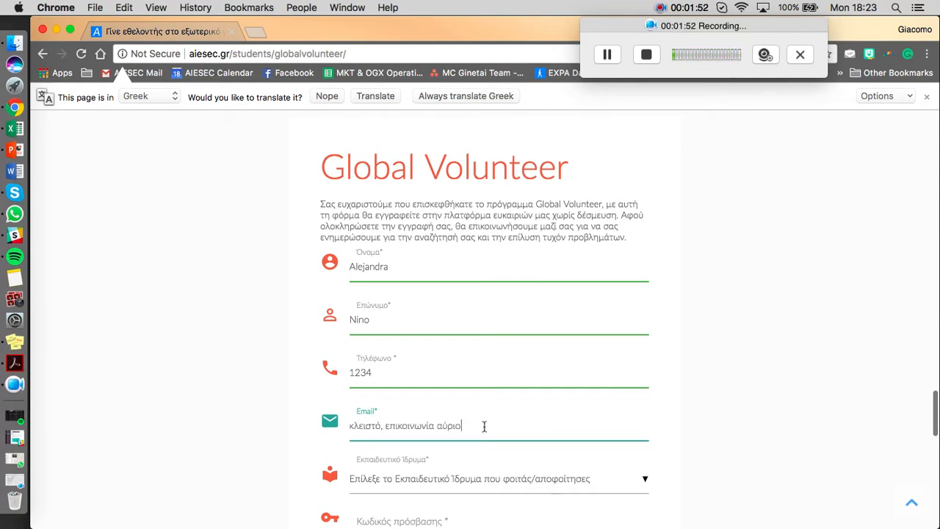
pyautogui.press('super+z')
pyautogui.write('κλειστό, επικοινωνία αύριο')
pyautogui.press('super+z')
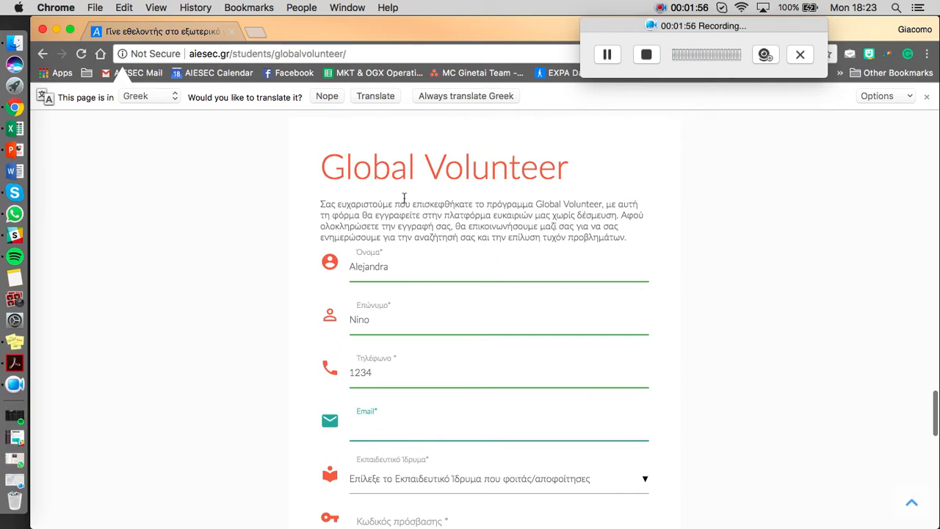
# Fill in the form's e-mail with the test account's address, checking it in the account details of the open Gmail window.
pyautogui.write('greece')
pyautogui.hotkey('ctrl', 'Up')
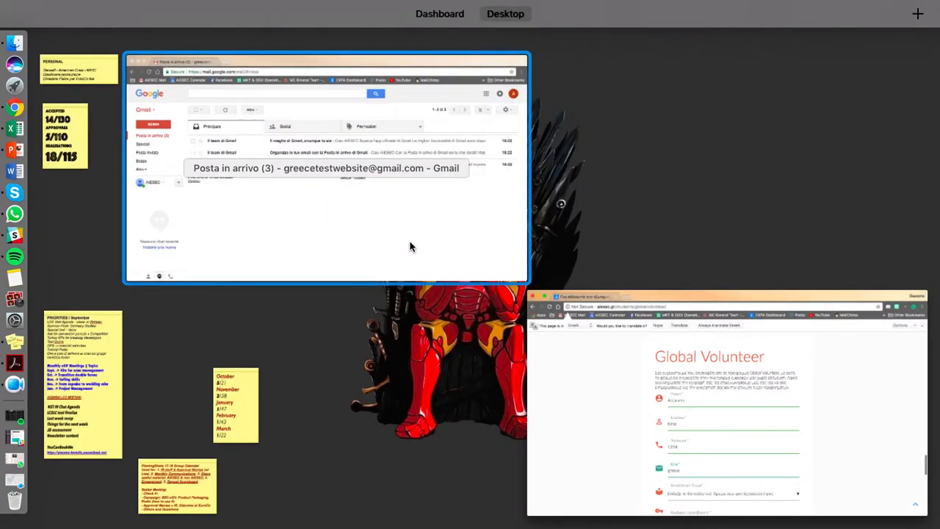
pyautogui.click(417, 213)
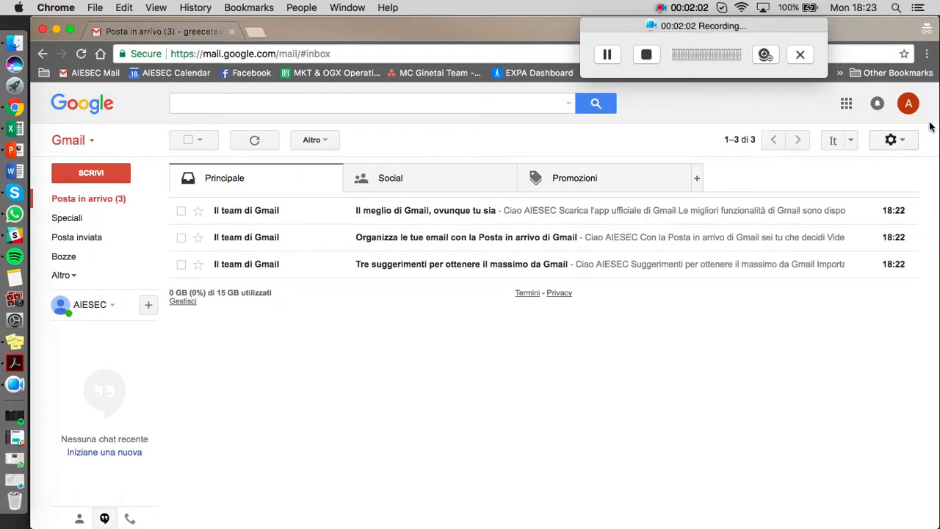
pyautogui.click(906, 106)
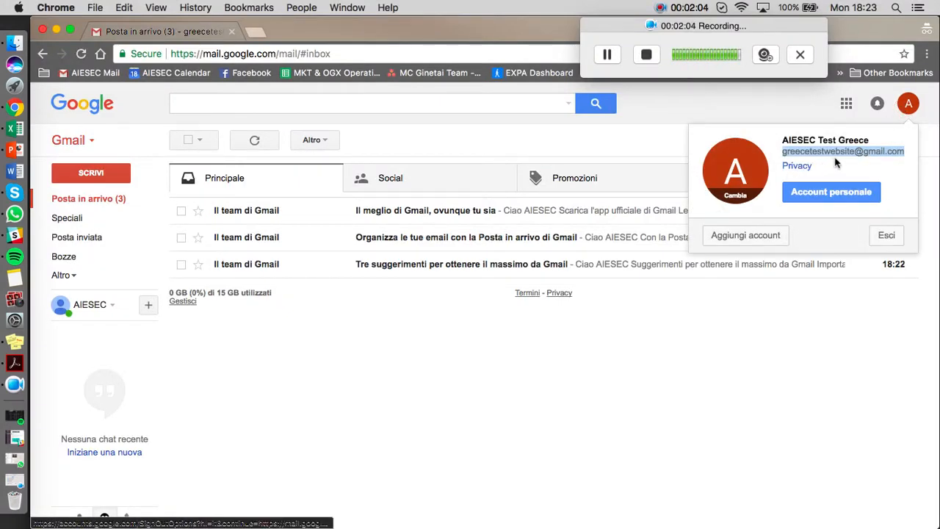
pyautogui.hotkey('ctrl', 'Up')
pyautogui.click(416, 215)
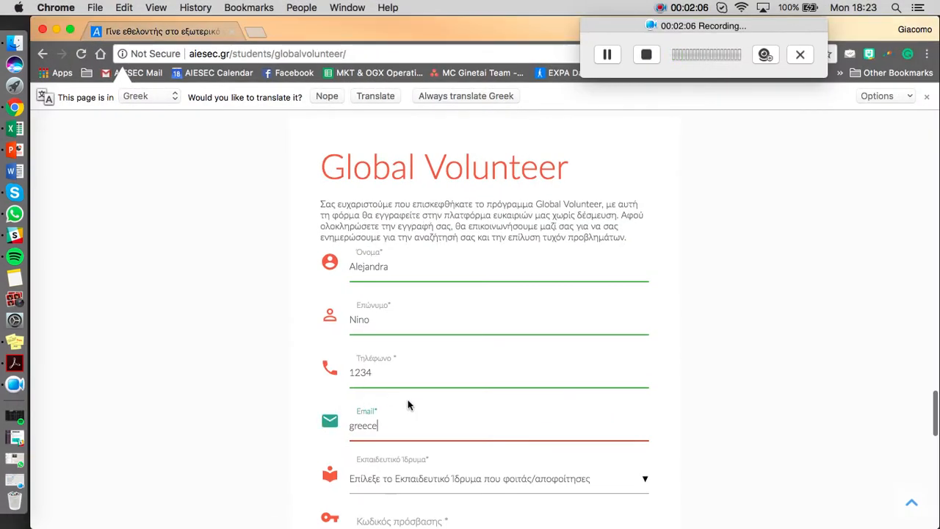
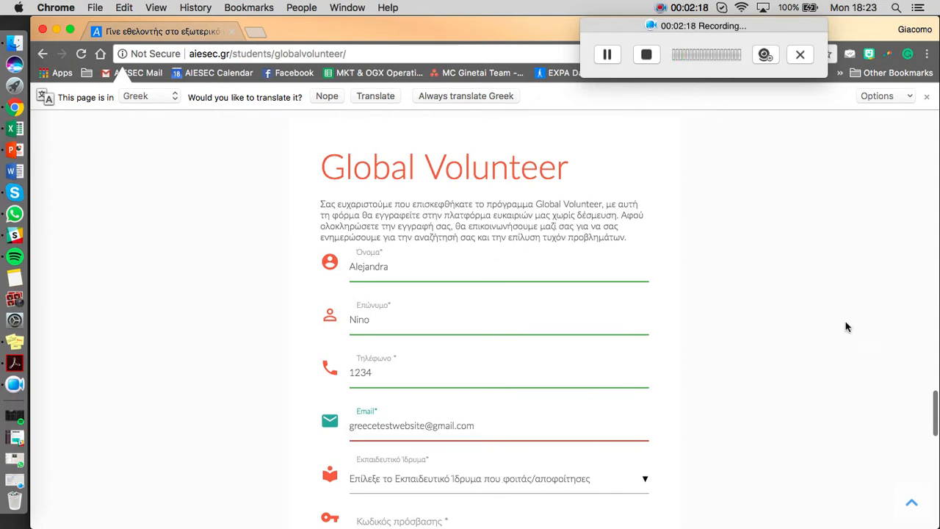
# Select Business College of Athens as the educational institution in the sign-up form.
pyautogui.scroll(-5, 822, 342)
pyautogui.click(475, 308)
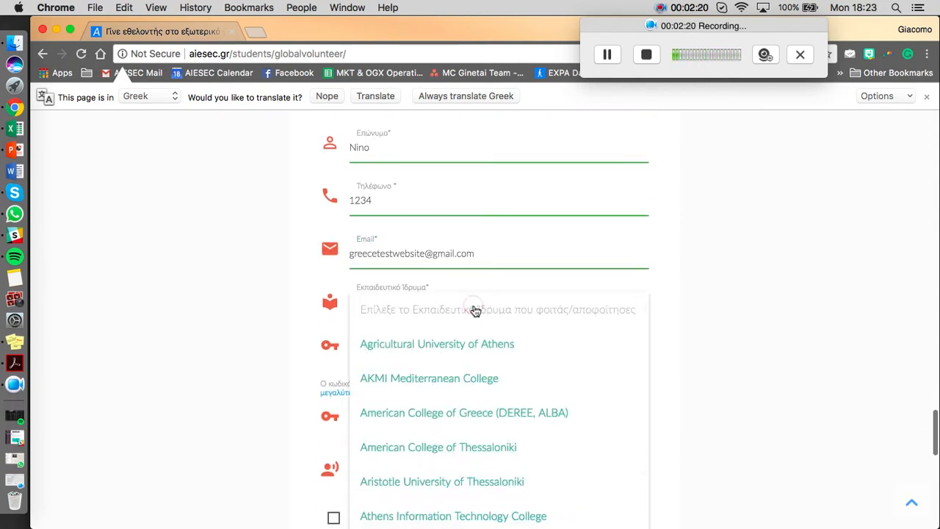
pyautogui.scroll(-3, 525, 454)
pyautogui.scroll(-2, 526, 453)
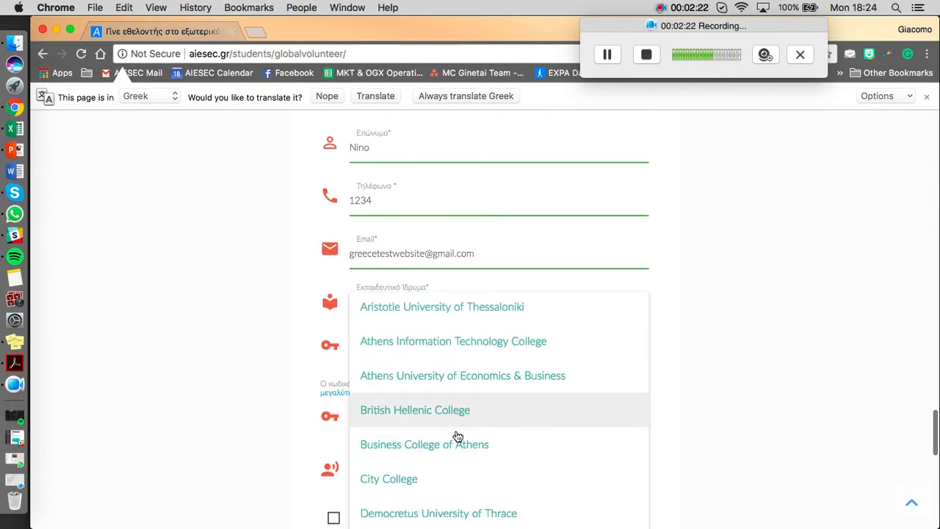
pyautogui.click(500, 450)
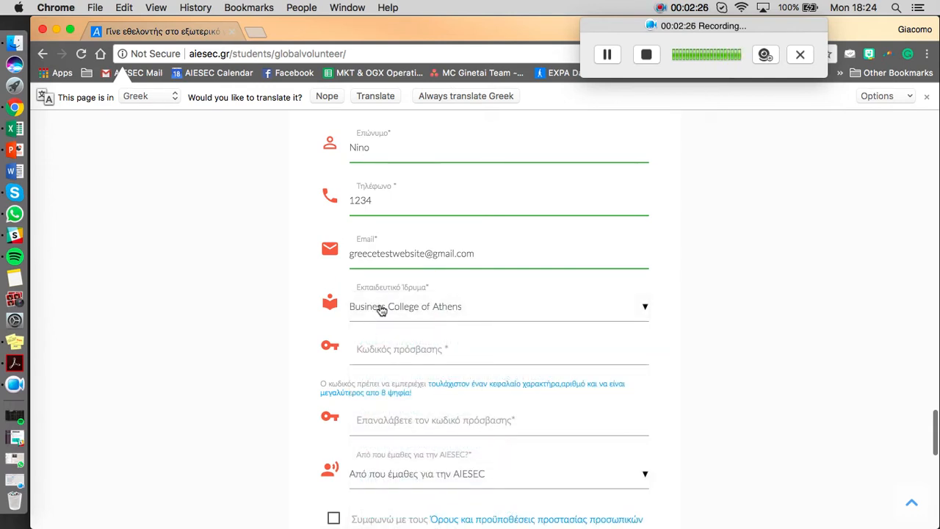
# Enter the account password and repeat it in the password confirmation field.
pyautogui.click(391, 350)
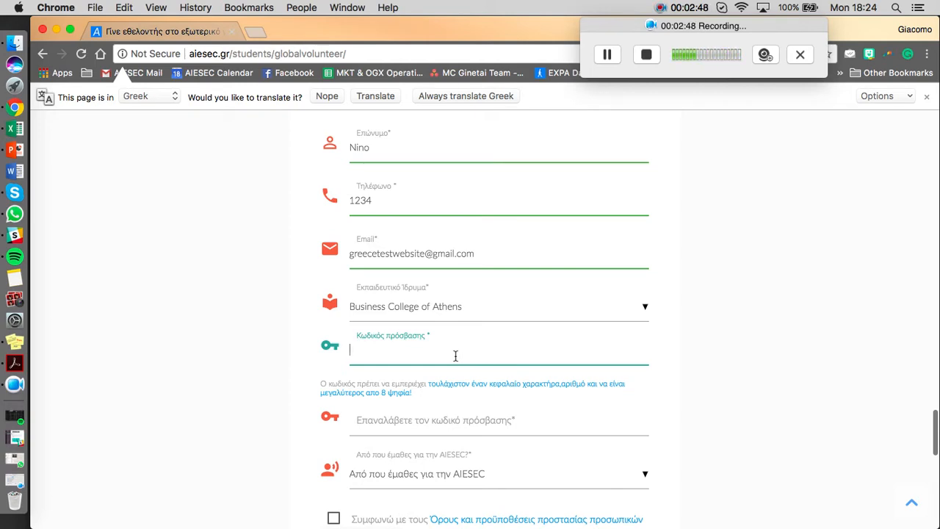
pyautogui.write('•••••••••')
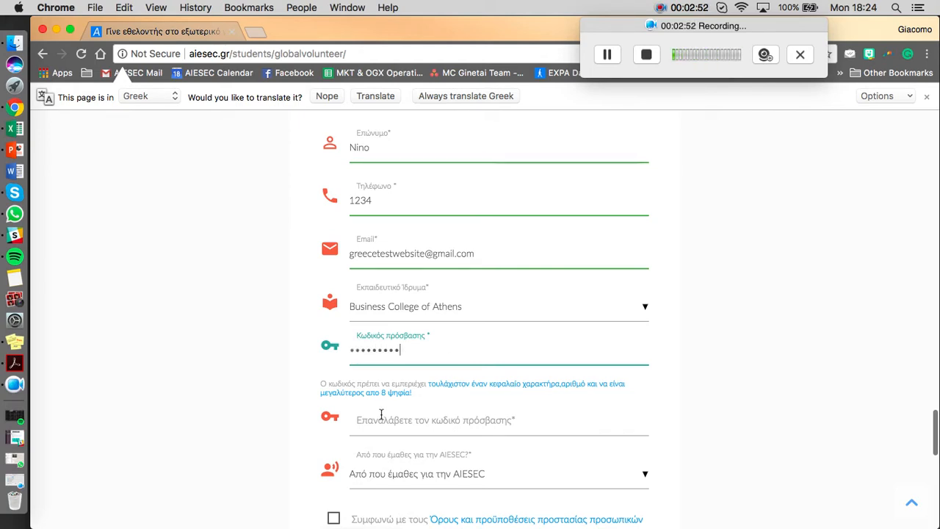
pyautogui.click(390, 421)
pyautogui.write('•••••••••')
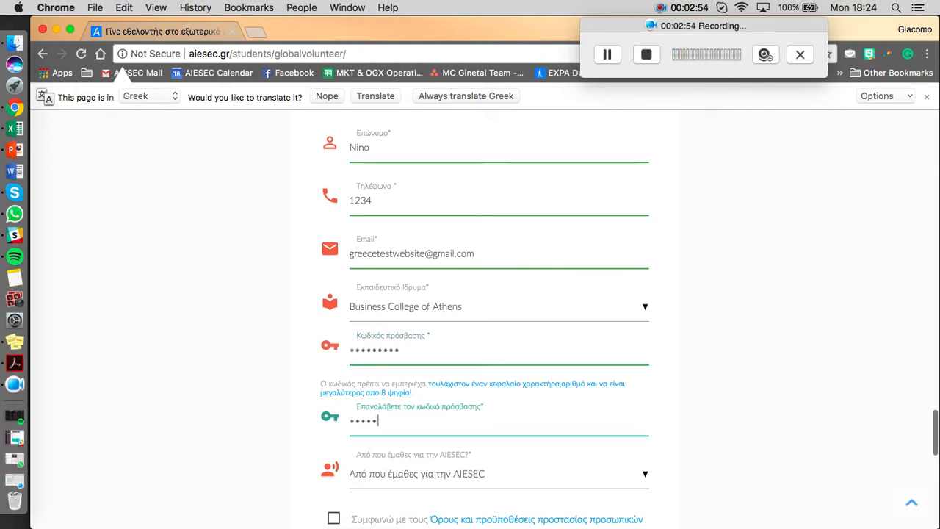
# Choose Social Media as the way of hearing about AIESEC and agree to the personal data terms and conditions.
pyautogui.click(516, 475)
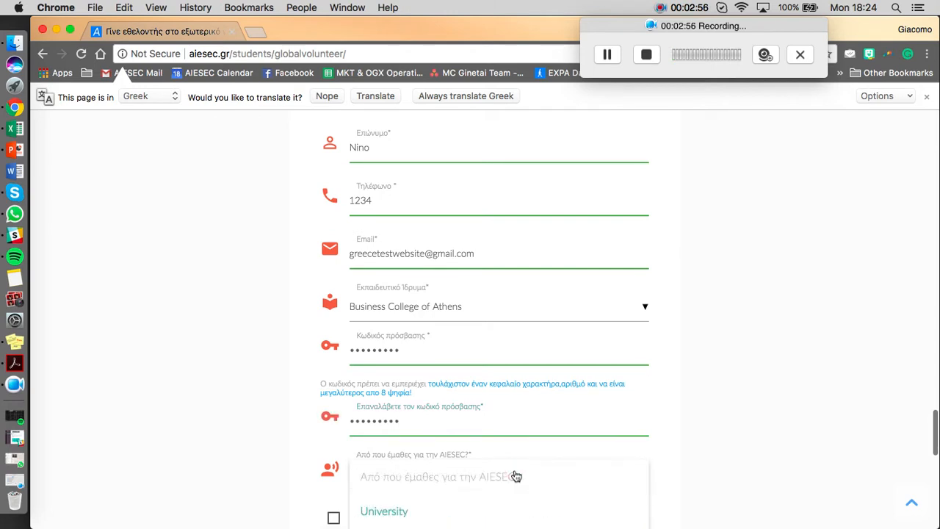
pyautogui.scroll(-3, 793, 411)
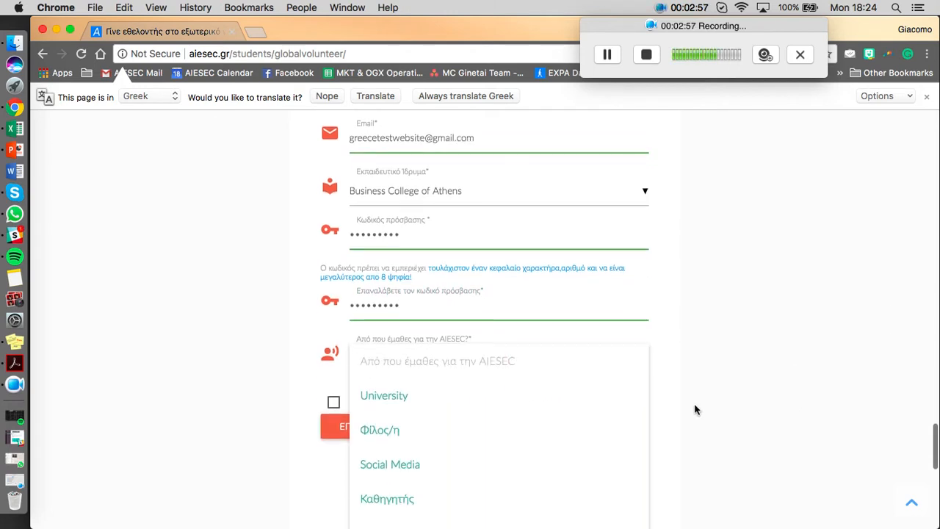
pyautogui.click(416, 469)
pyautogui.click(333, 404)
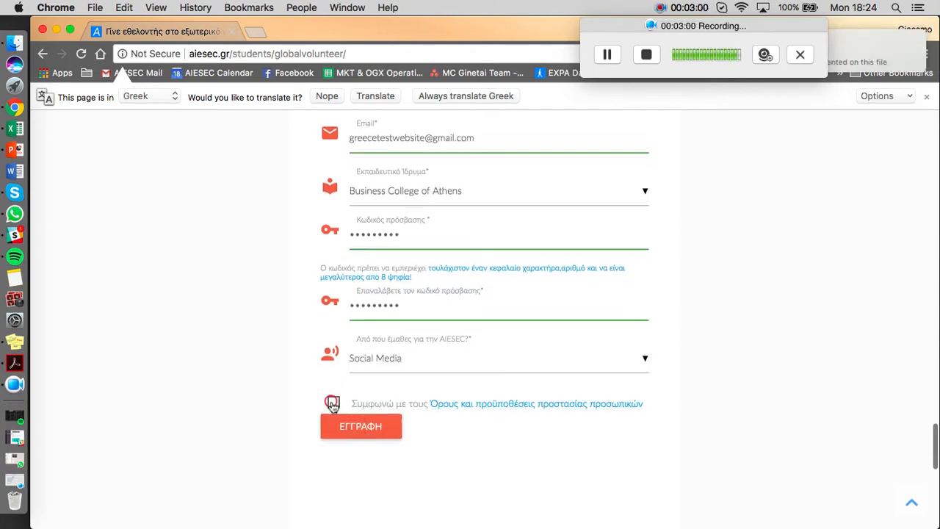
# Submit the Global Volunteer registration and dismiss the confirmation dialog.
pyautogui.click(359, 429)
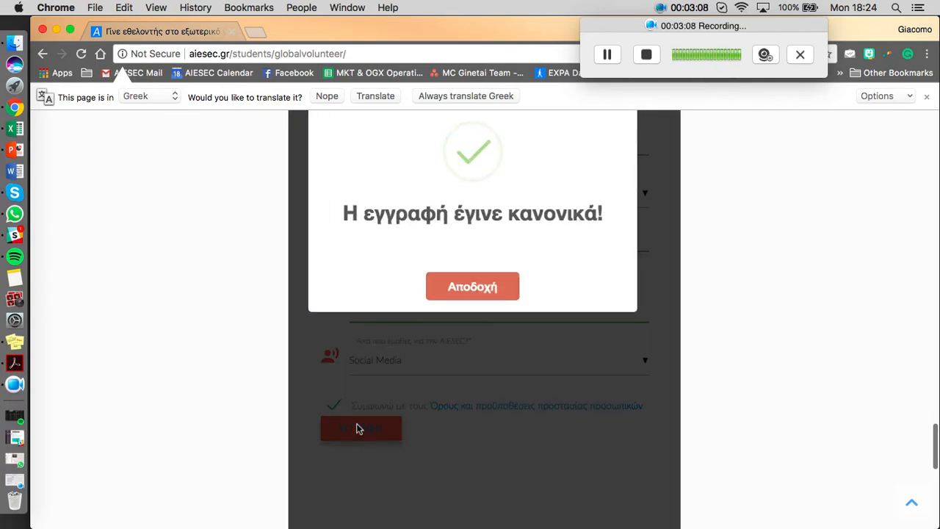
pyautogui.scroll(3, 356, 426)
pyautogui.click(472, 383)
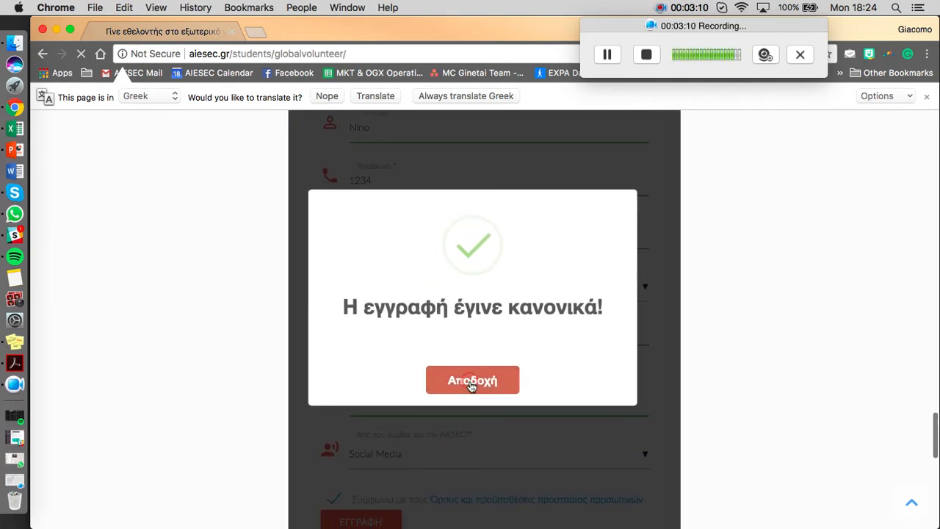
# Open podio.com in a new browser tab.
pyautogui.click(256, 31)
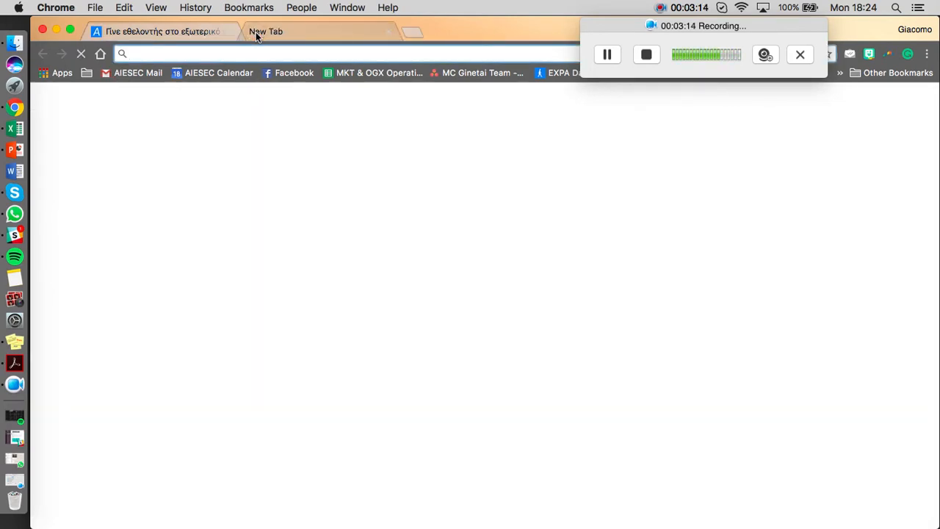
pyautogui.write('podio.conm')
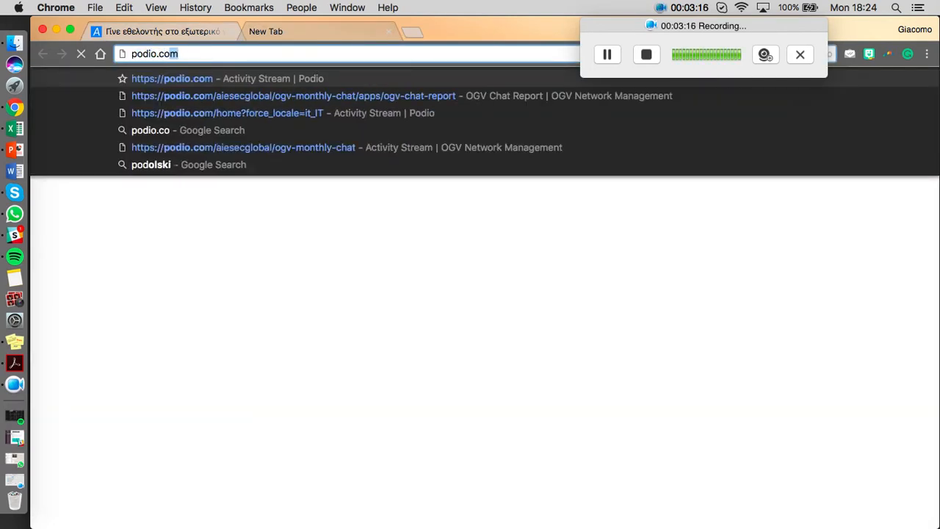
pyautogui.press('BackSpace')
pyautogui.press('BackSpace')
pyautogui.write('m')
pyautogui.press('Return')
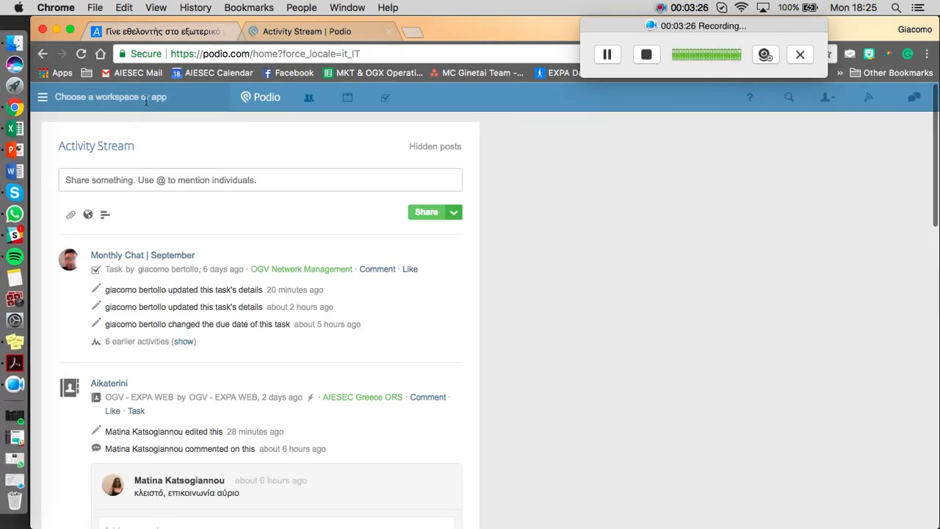
# Switch to the AIESEC Greece ORS workspace and open its OGV - EXPA WEB app.
pyautogui.click(145, 99)
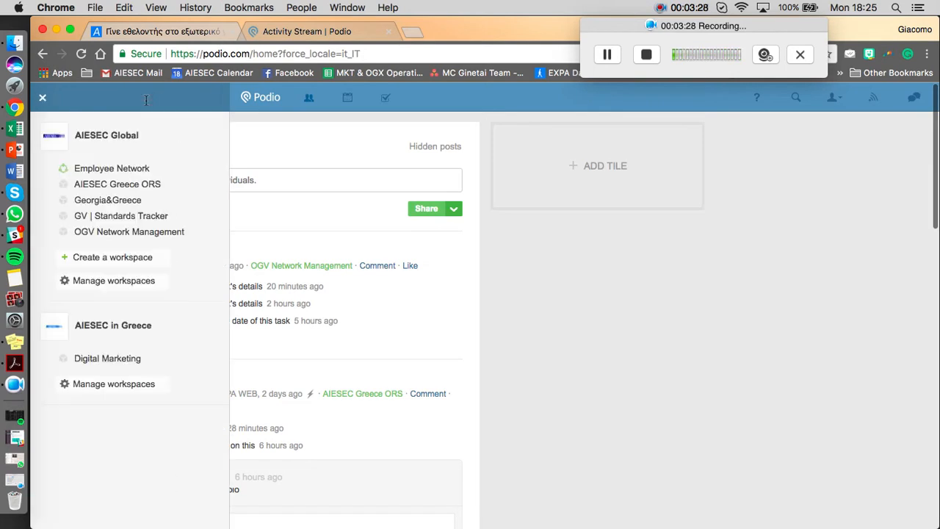
pyautogui.click(137, 186)
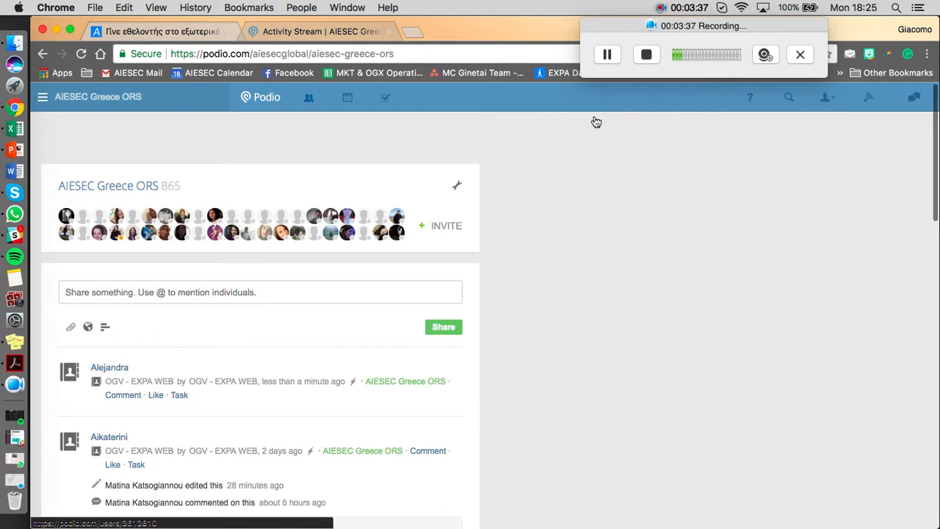
pyautogui.moveTo(522, 138)
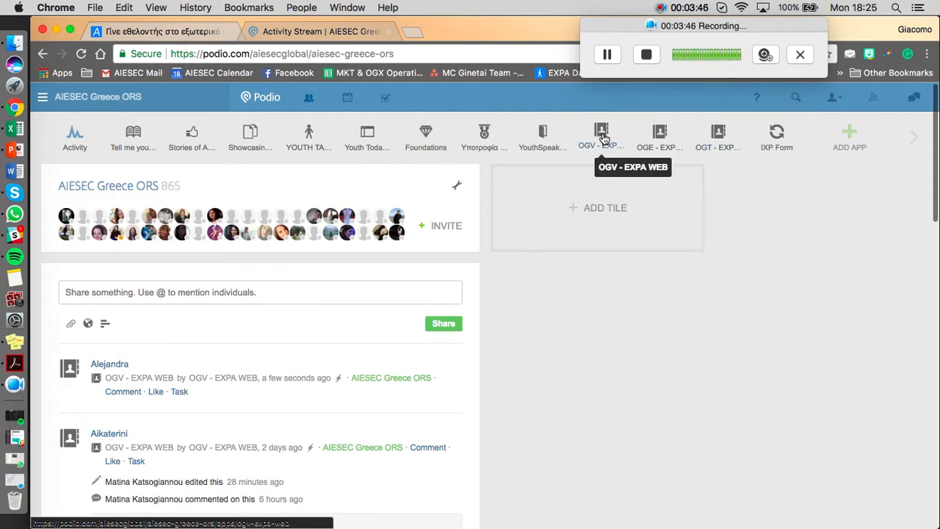
pyautogui.click(600, 137)
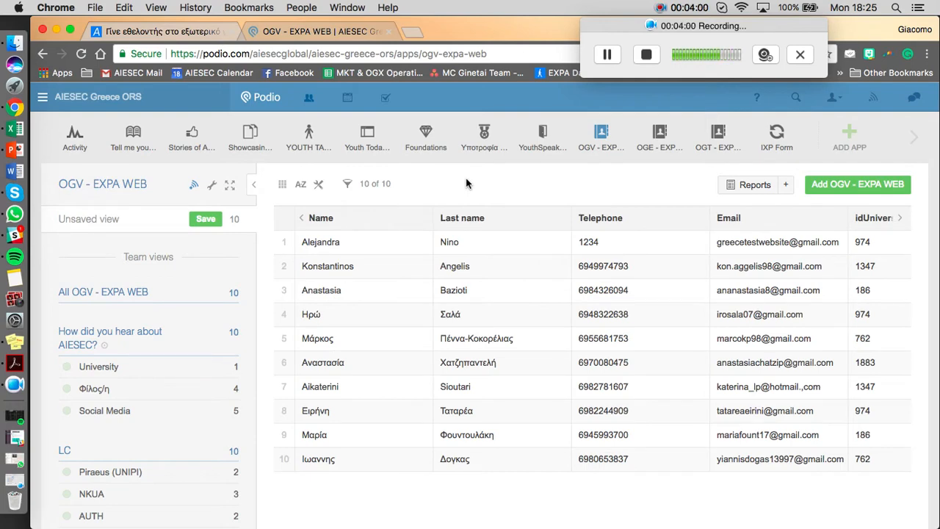
# Open the newly registered test applicant's record and assign your own member account as its EP Manager.
pyautogui.click(355, 245)
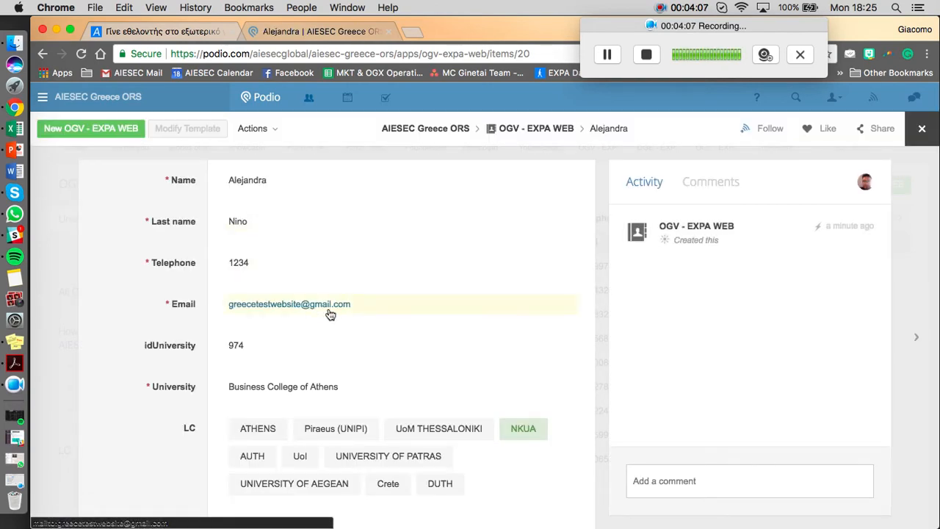
pyautogui.scroll(-2, 330, 315)
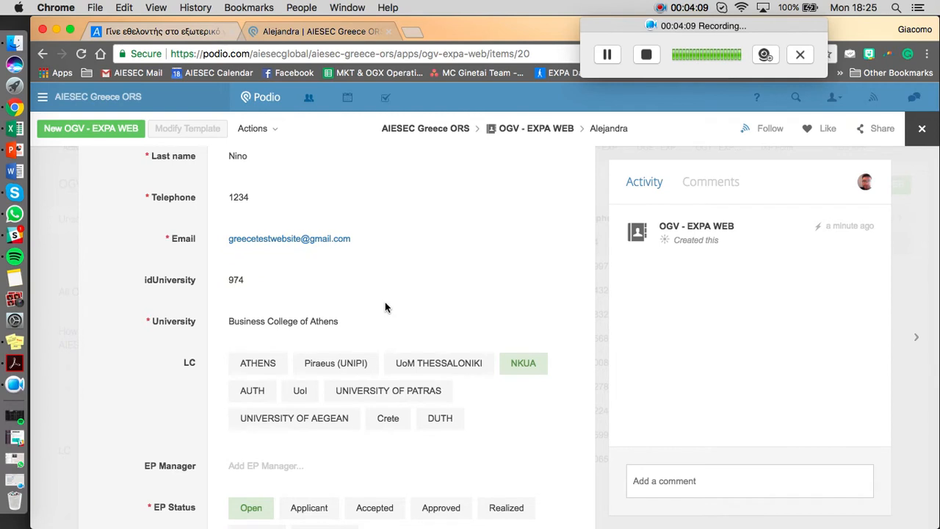
pyautogui.scroll(-3, 385, 307)
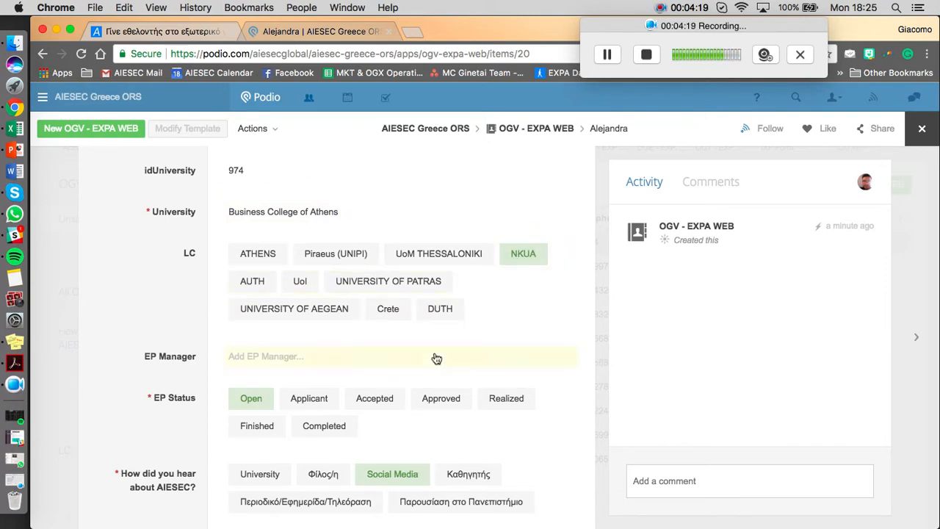
pyautogui.click(247, 359)
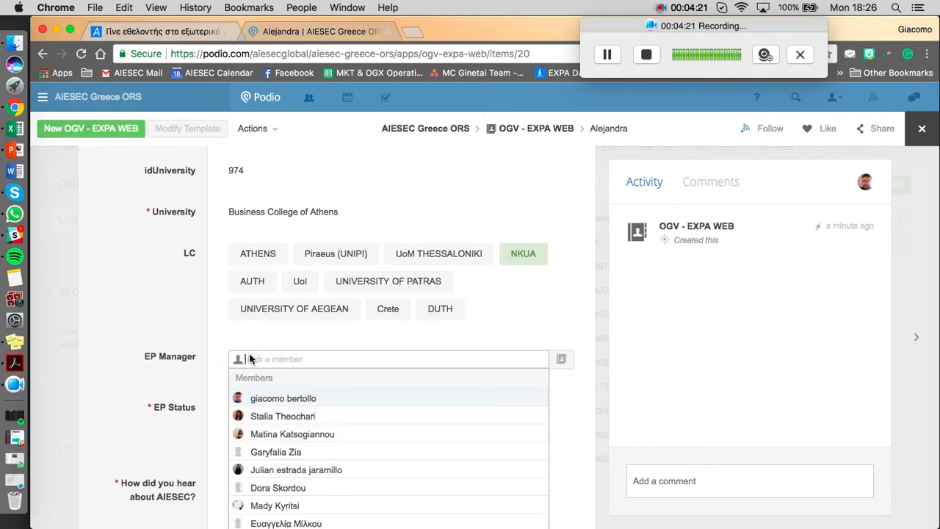
pyautogui.click(285, 400)
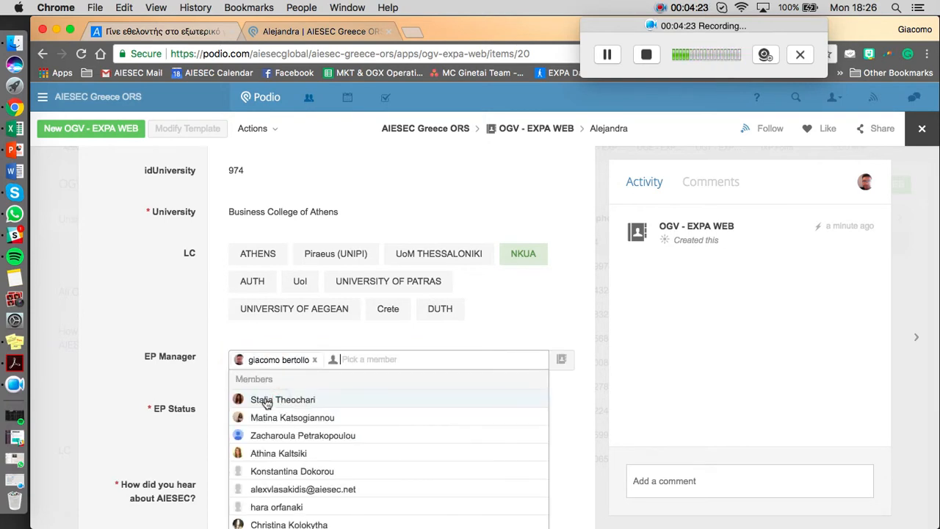
pyautogui.click(213, 347)
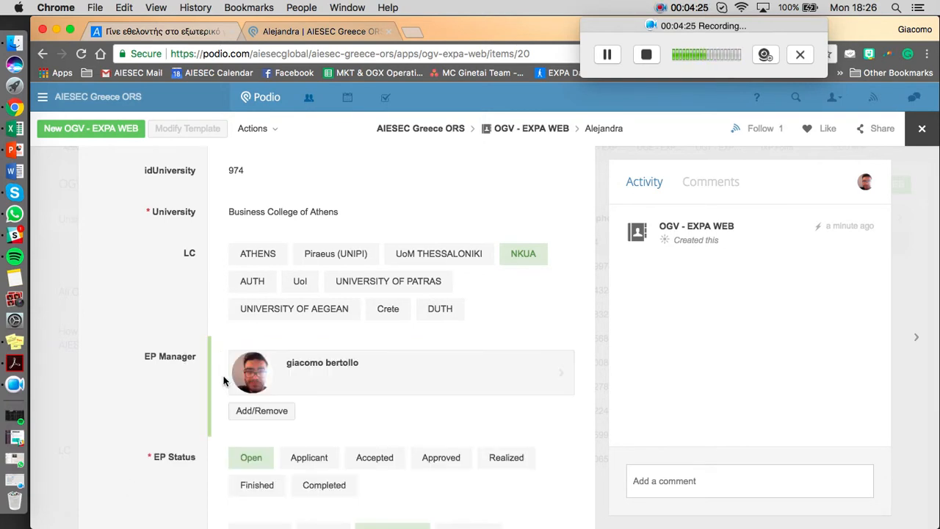
# Set the EP Status of the test applicant's record to Applicant.
pyautogui.scroll(-3, 264, 443)
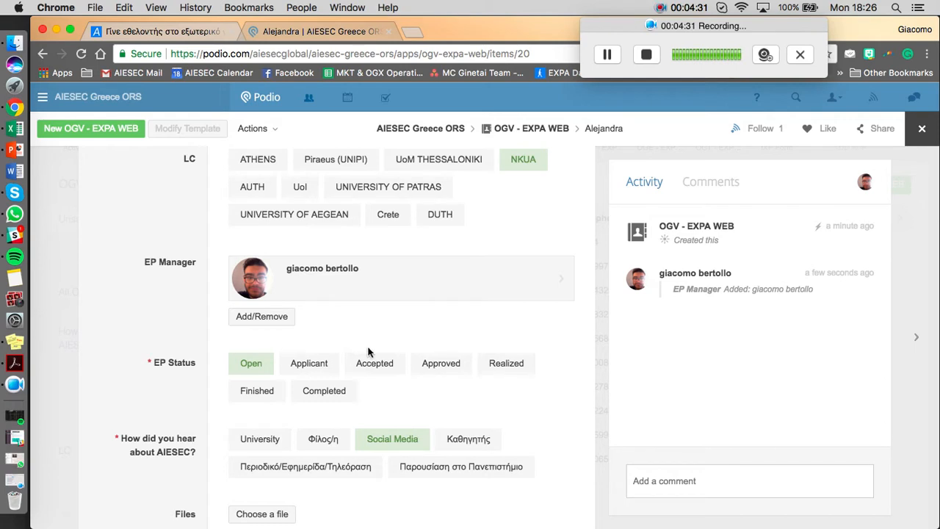
pyautogui.click(333, 370)
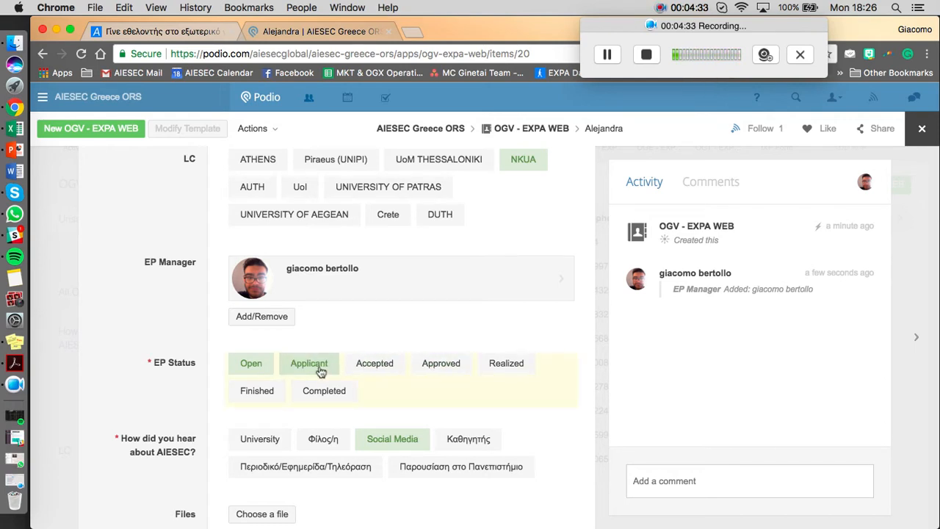
pyautogui.click(314, 369)
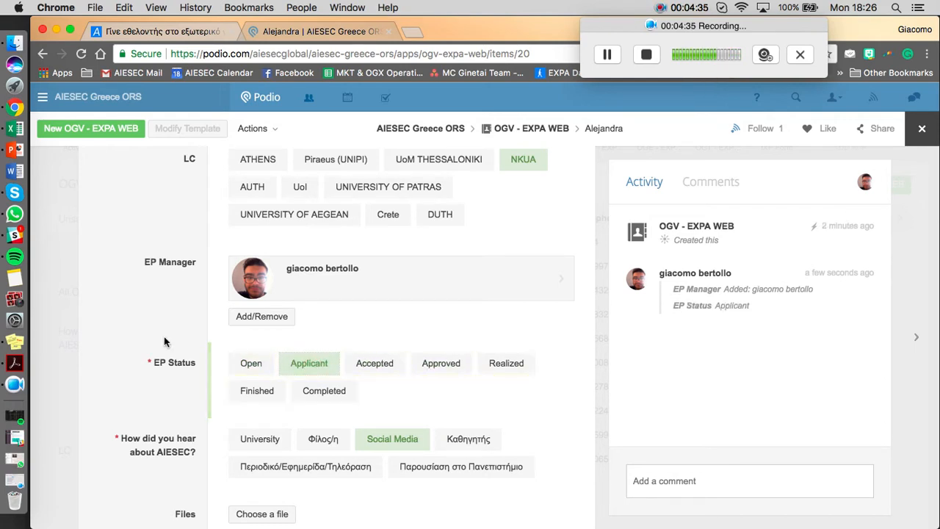
pyautogui.scroll(-3, 218, 383)
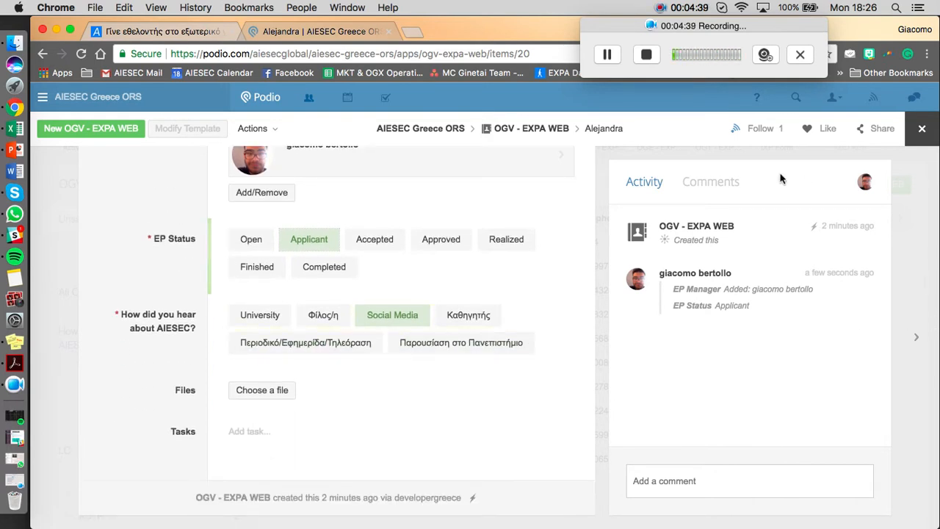
# Open the EXPA dashboard at experience.aiesec.org in a new browser tab.
pyautogui.click(413, 32)
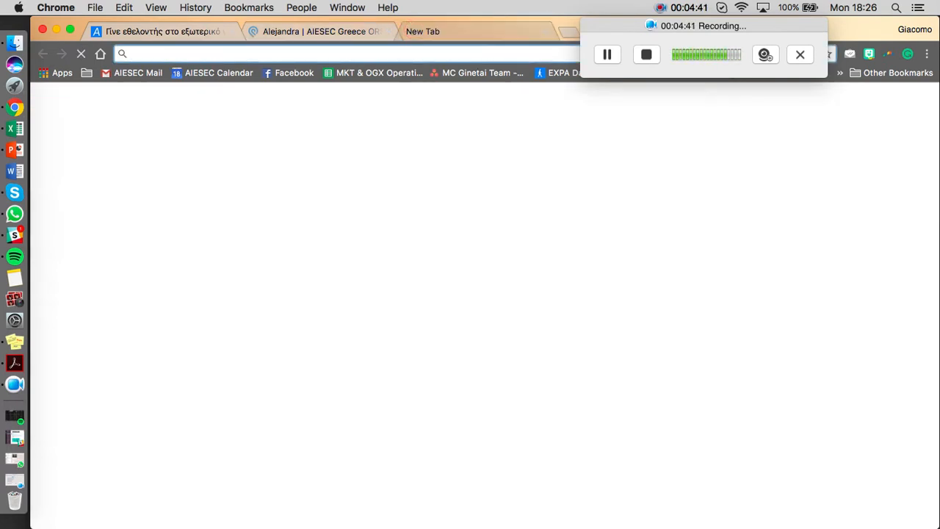
pyautogui.write('expere')
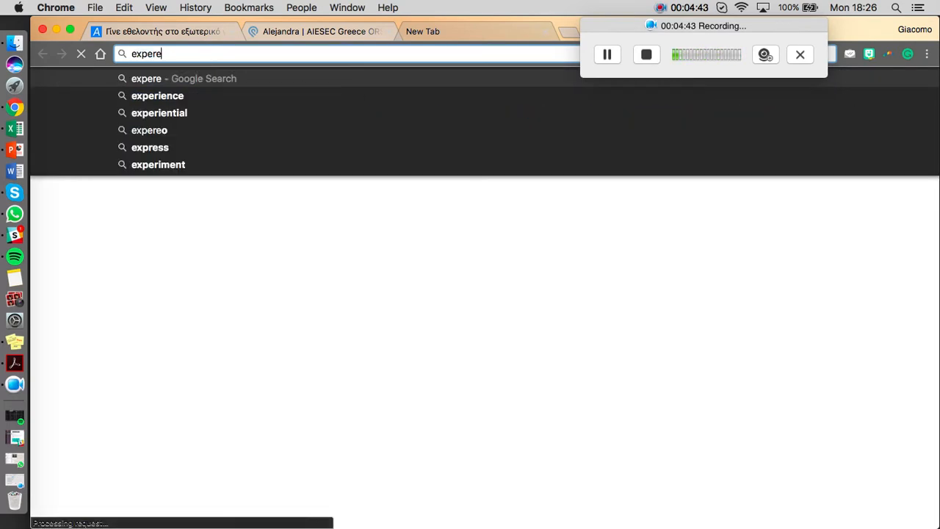
pyautogui.press('BackSpace')
pyautogui.press('Down')
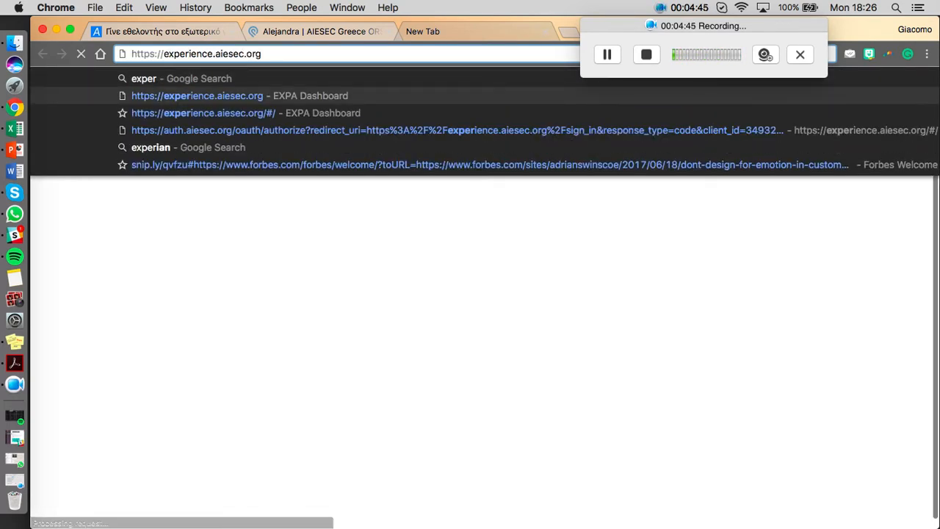
pyautogui.press('Return')
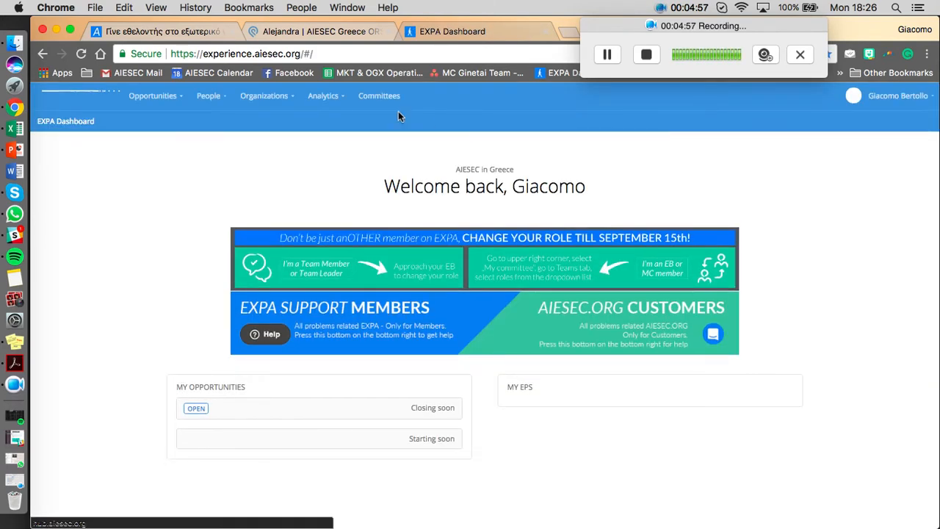
# Display the My EPs people list in EXPA, followed by the My Committee's EPs list.
pyautogui.moveTo(214, 100)
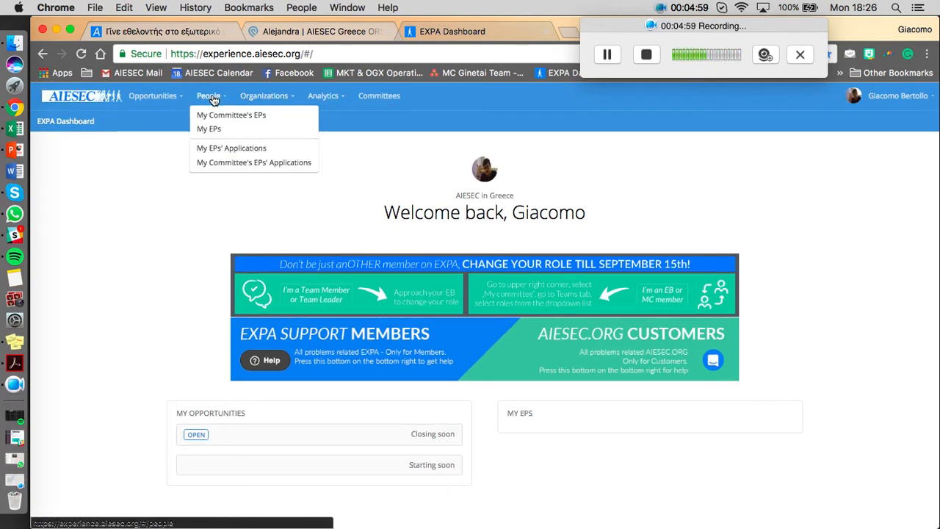
pyautogui.click(217, 118)
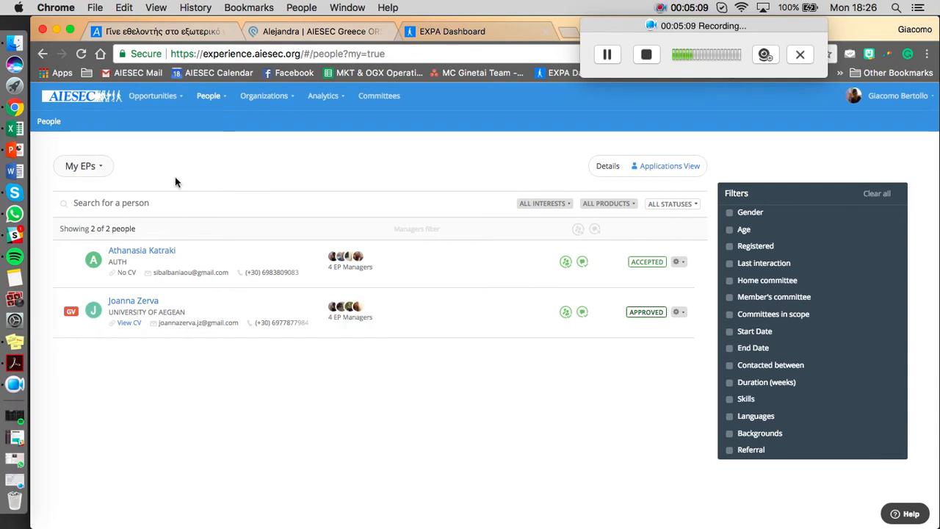
pyautogui.moveTo(210, 98)
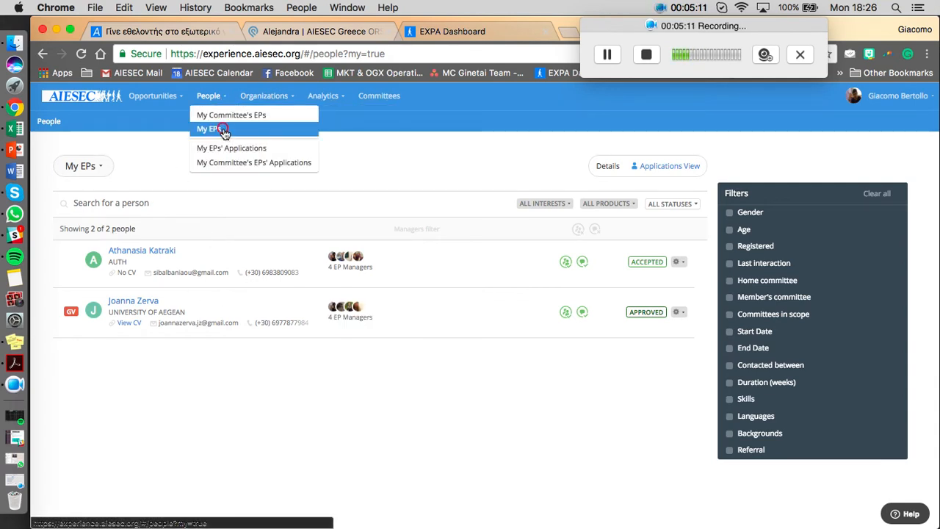
pyautogui.click(220, 130)
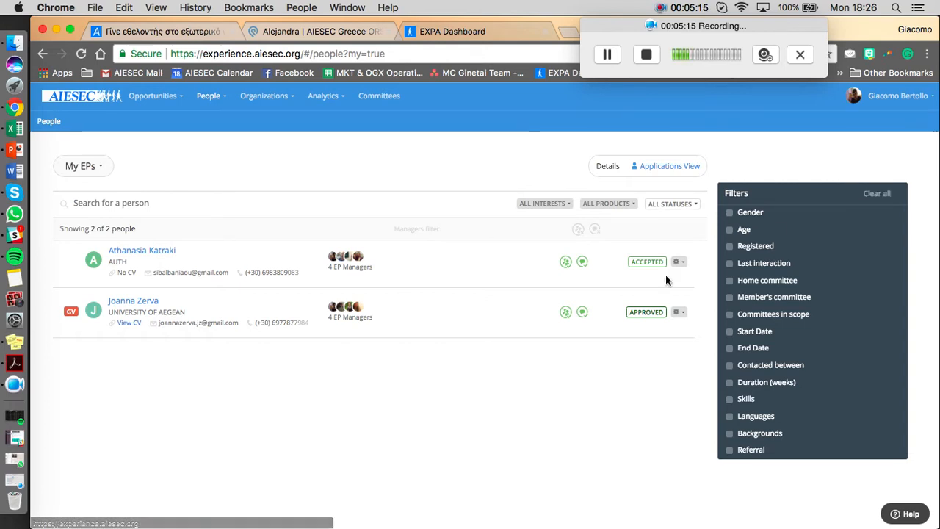
pyautogui.click(212, 114)
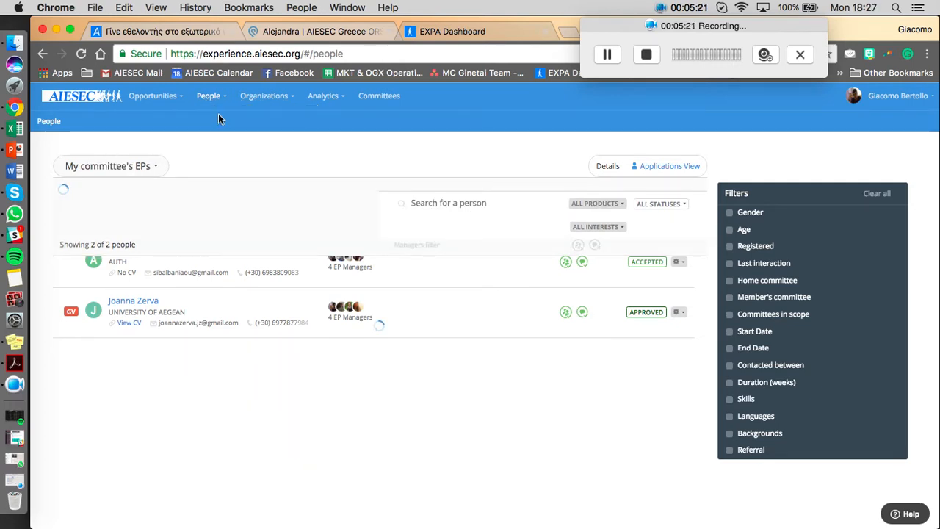
pyautogui.click(608, 58)
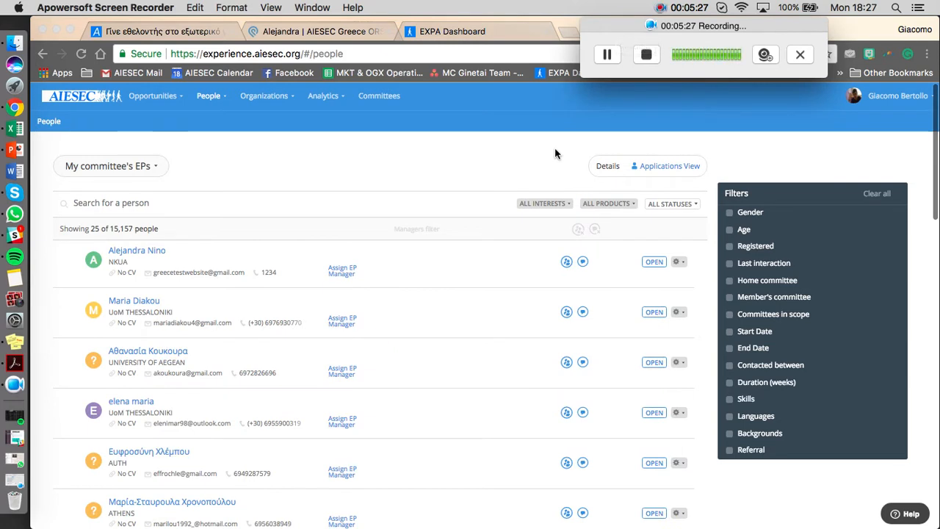
# Open the test applicant's EXPA profile and review the personal details, timeline and application requirements.
pyautogui.click(147, 252)
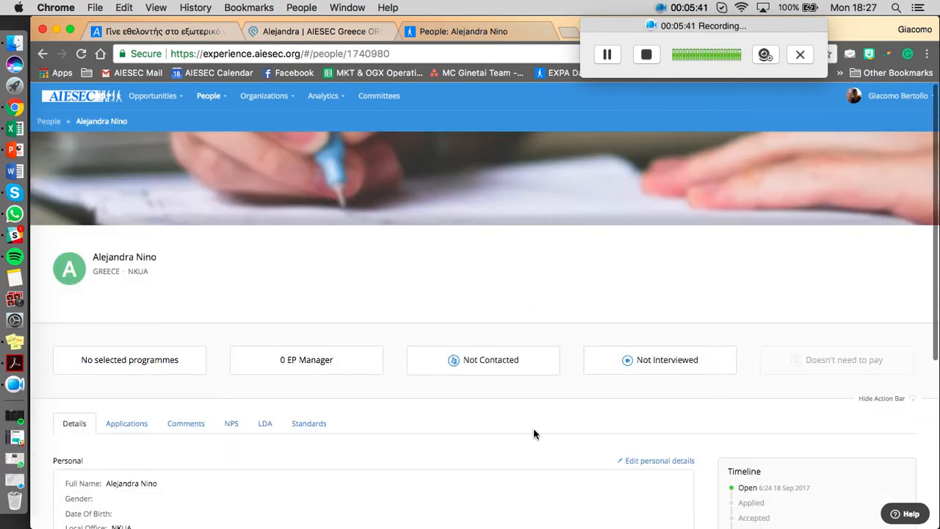
pyautogui.scroll(-3, 533, 428)
pyautogui.scroll(-2, 534, 433)
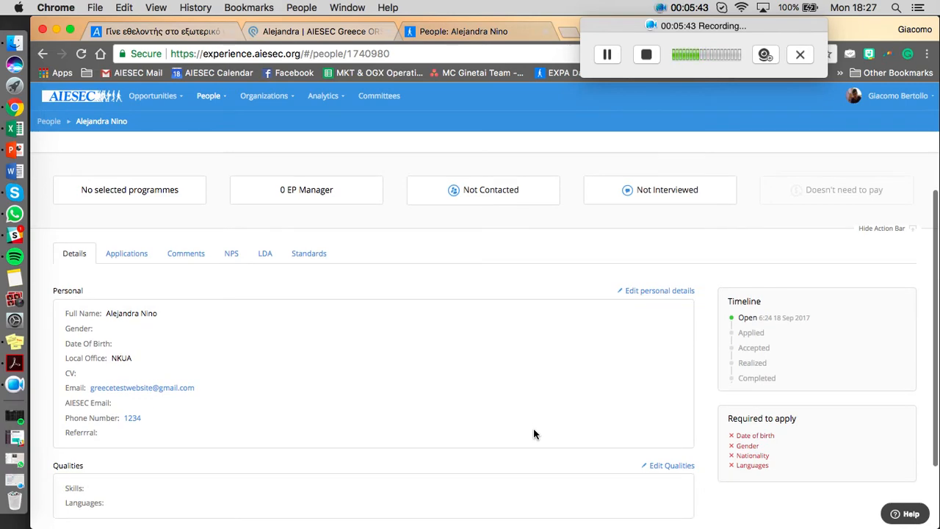
pyautogui.scroll(1, 309, 433)
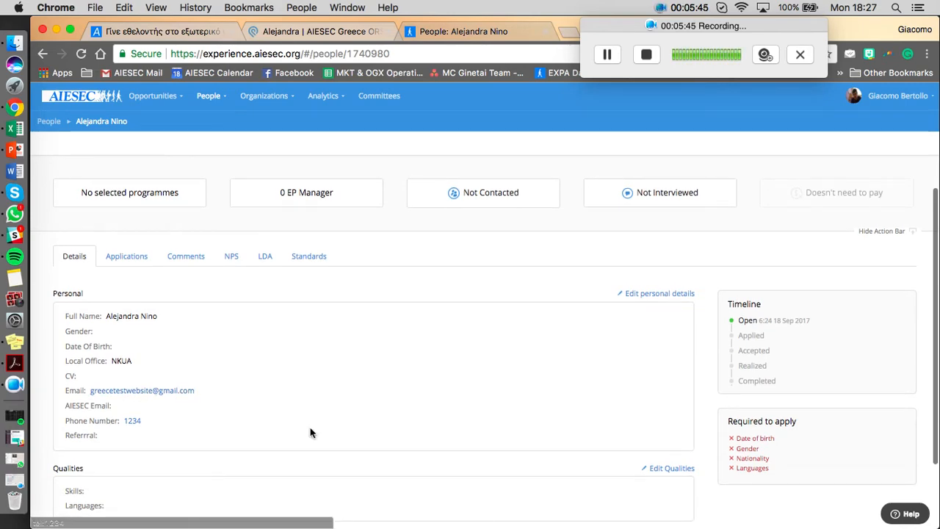
pyautogui.scroll(5, 310, 434)
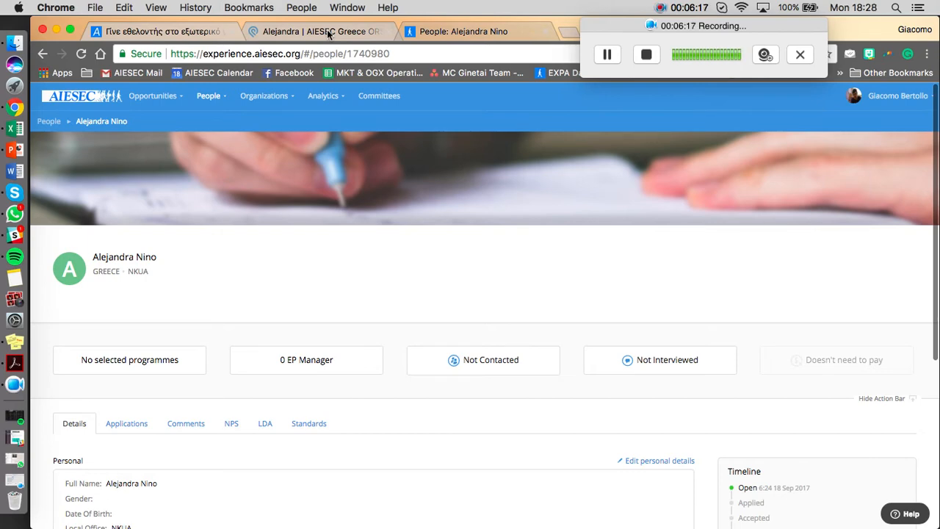
# Return to the test applicant's Podio record, review its fields, and close it to show the OGV - EXPA WEB list.
pyautogui.click(328, 33)
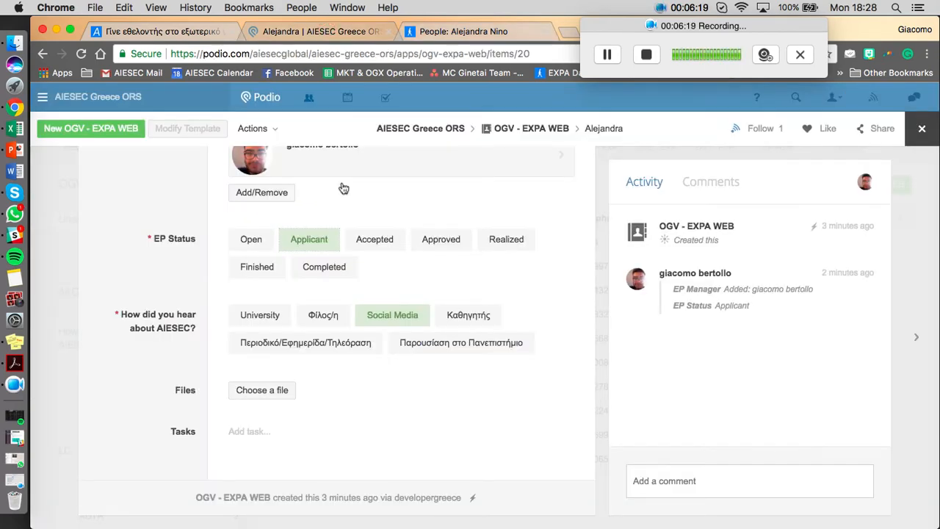
pyautogui.scroll(3, 343, 188)
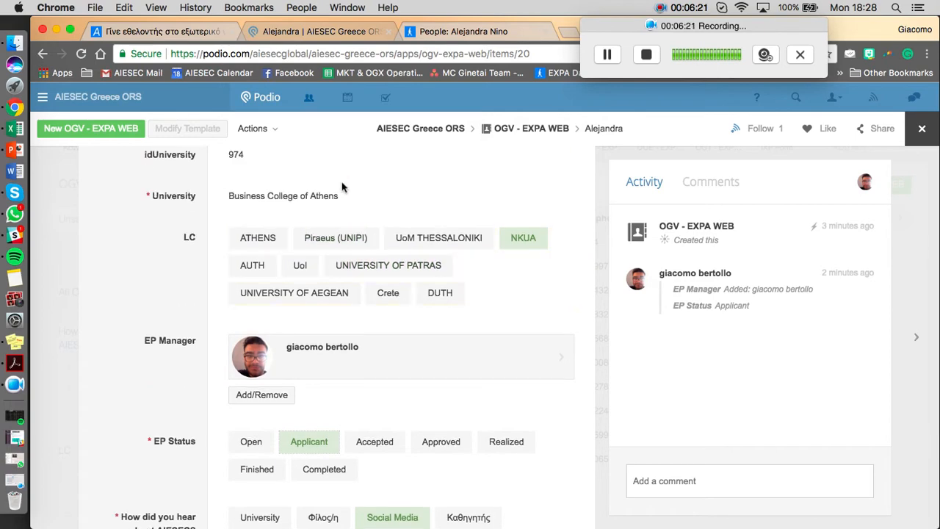
pyautogui.scroll(3, 342, 187)
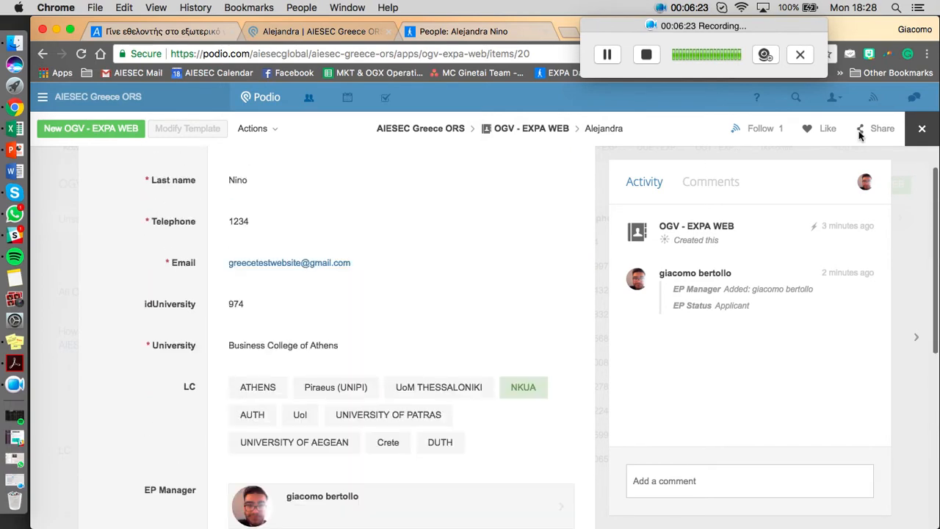
pyautogui.click(922, 130)
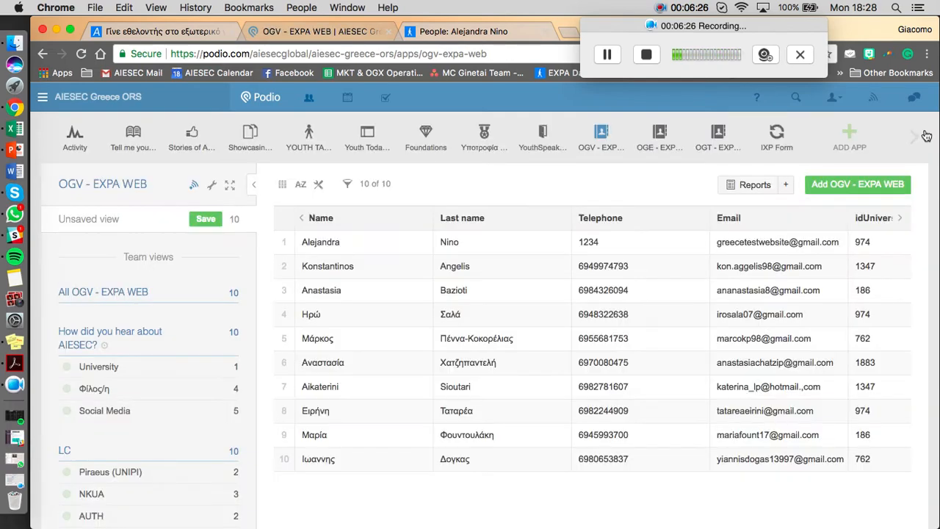
# Open the workspace's activity stream, view the connection picker in the member invitation dialog, and close the dialog without inviting anyone.
pyautogui.click(76, 146)
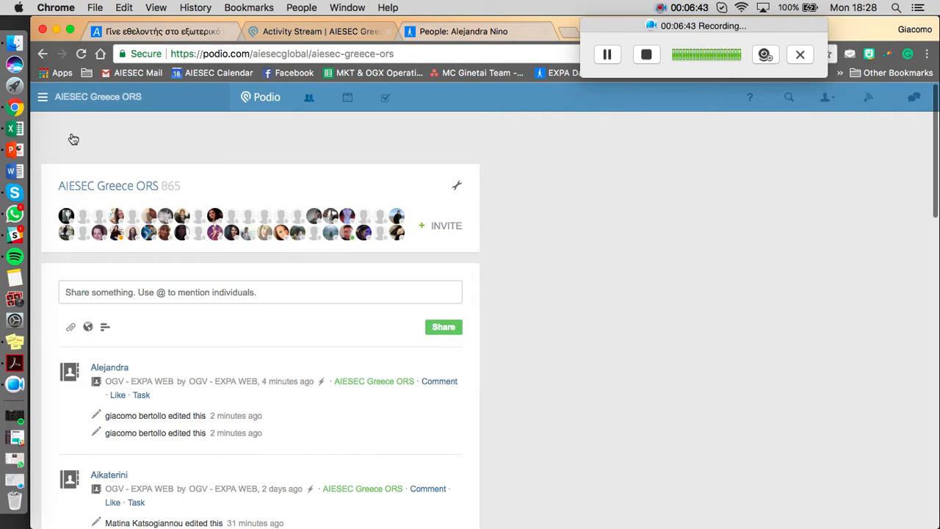
pyautogui.click(450, 228)
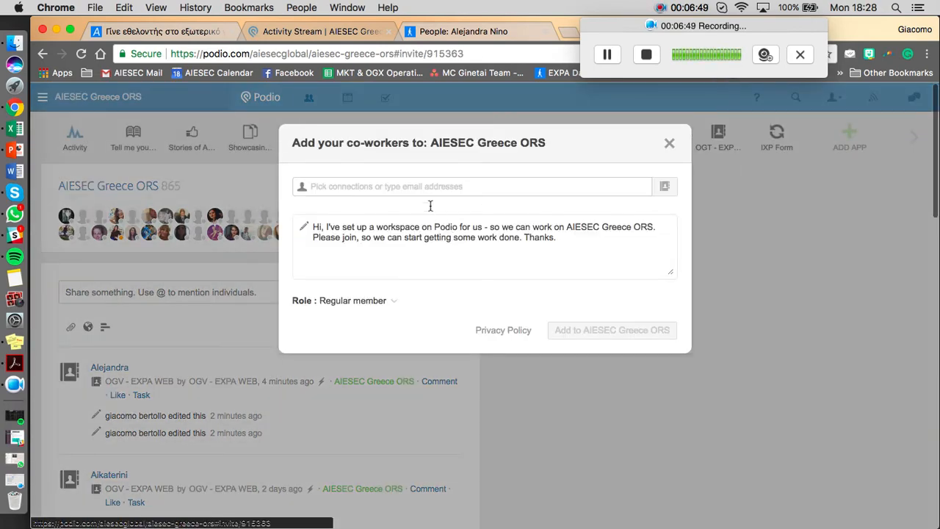
pyautogui.click(413, 190)
pyautogui.click(403, 186)
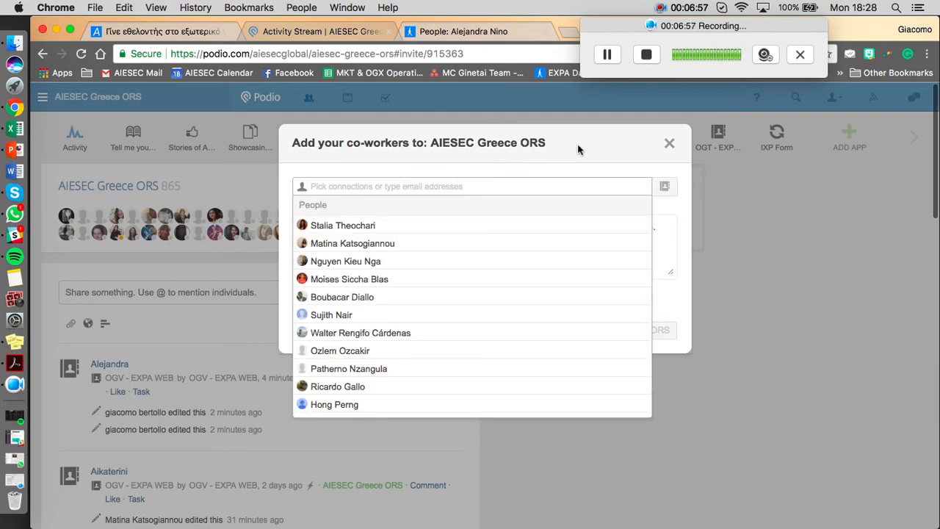
pyautogui.click(673, 141)
pyautogui.click(664, 141)
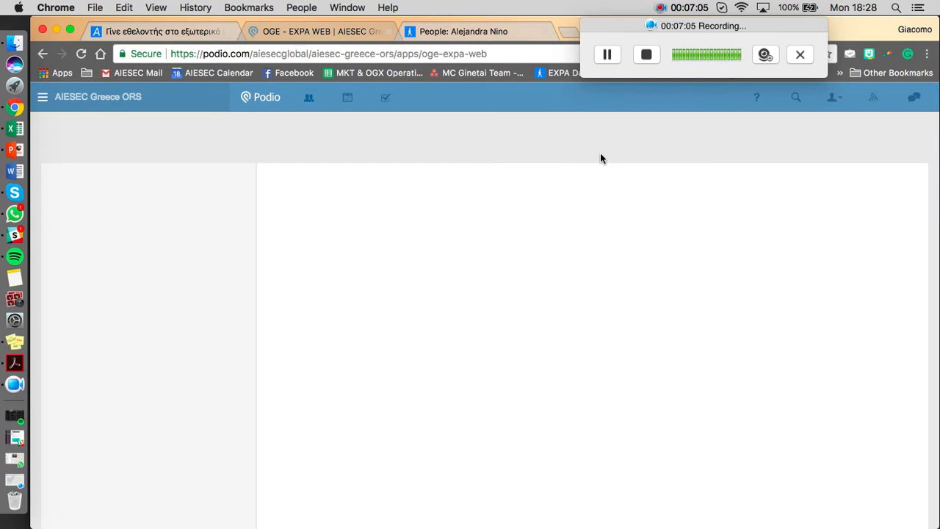
# Return to the OGV - EXPA WEB list and reopen the test applicant's record at the EP Status field.
pyautogui.click(600, 134)
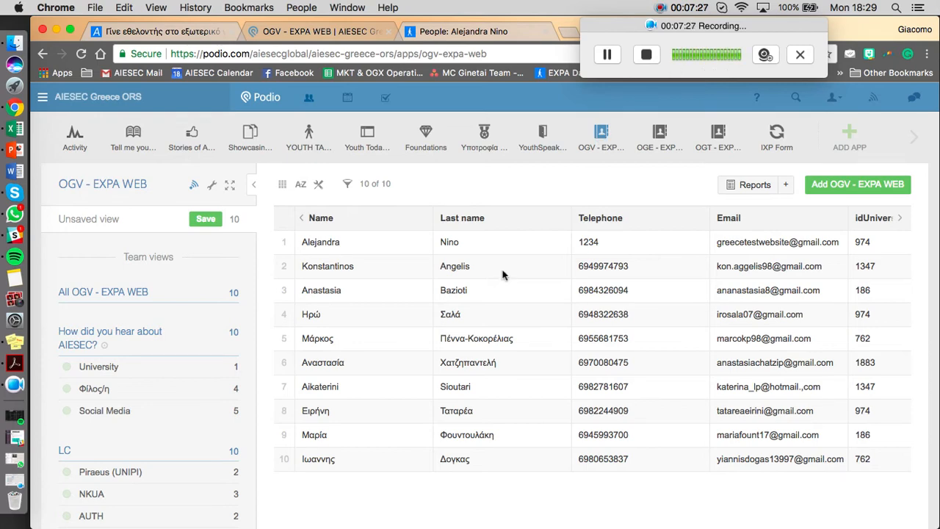
pyautogui.click(456, 243)
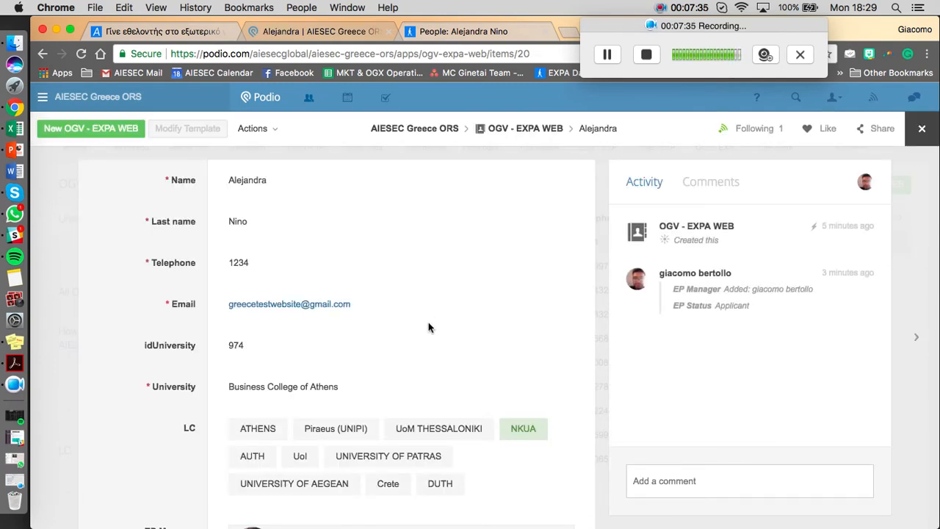
pyautogui.scroll(-4, 429, 327)
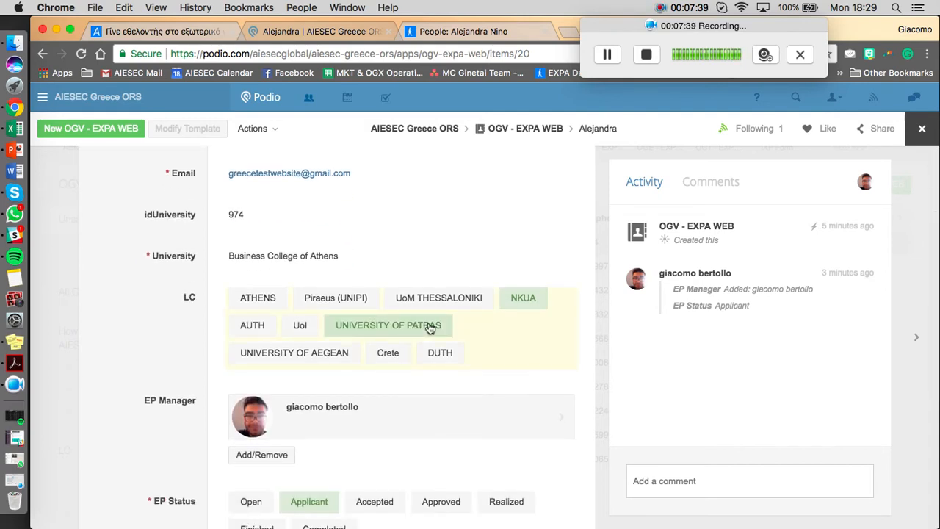
pyautogui.scroll(-3, 429, 327)
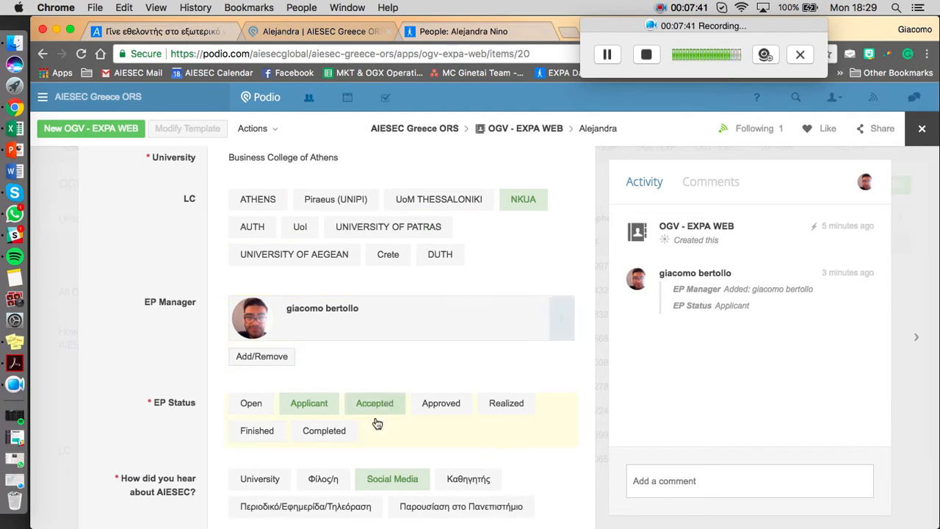
# Set the test applicant's EP Status to Accepted, then switch it back to Open.
pyautogui.click(381, 406)
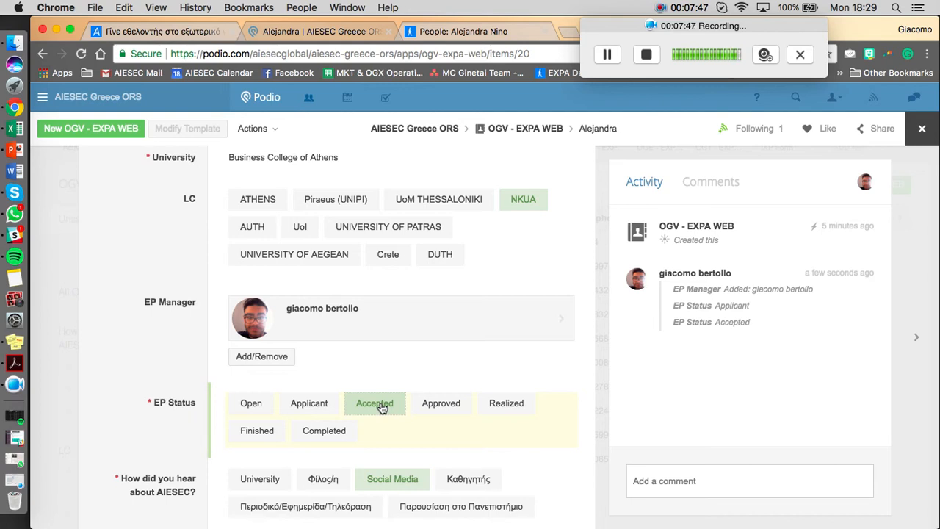
pyautogui.click(677, 488)
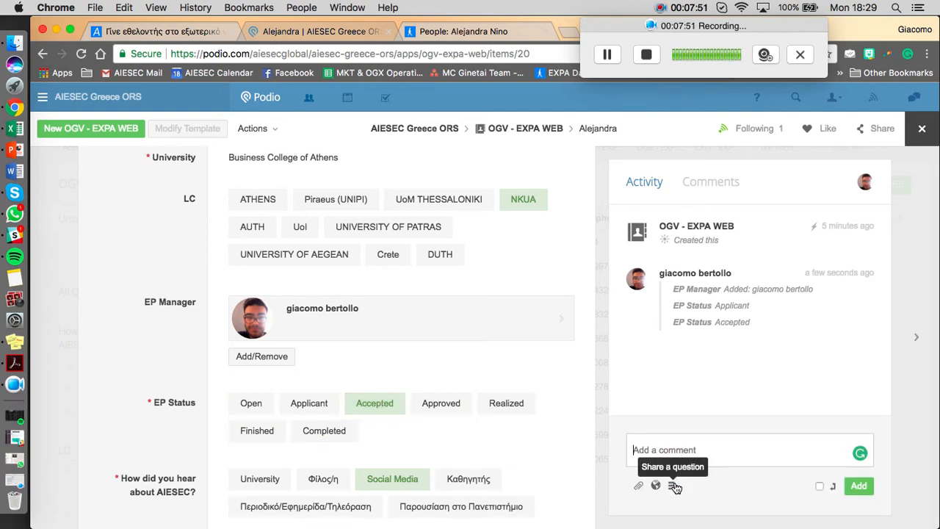
pyautogui.click(708, 450)
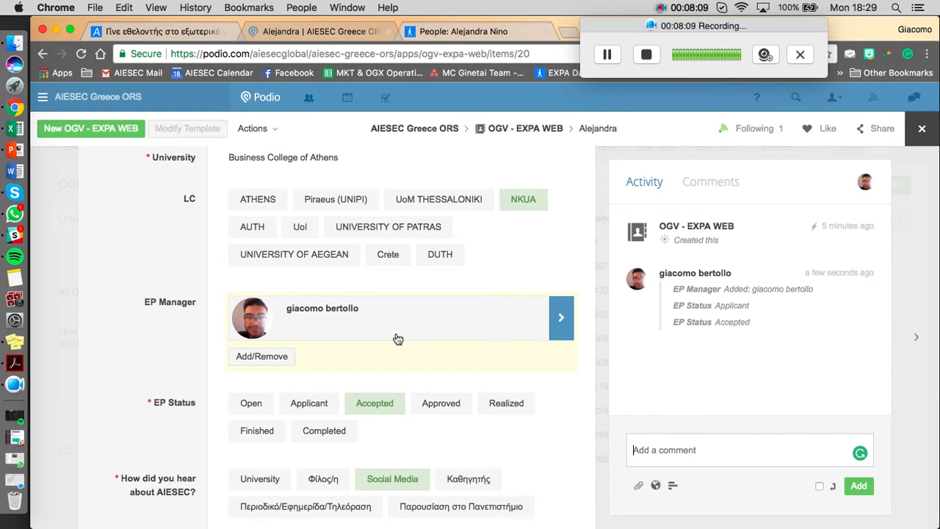
pyautogui.click(236, 404)
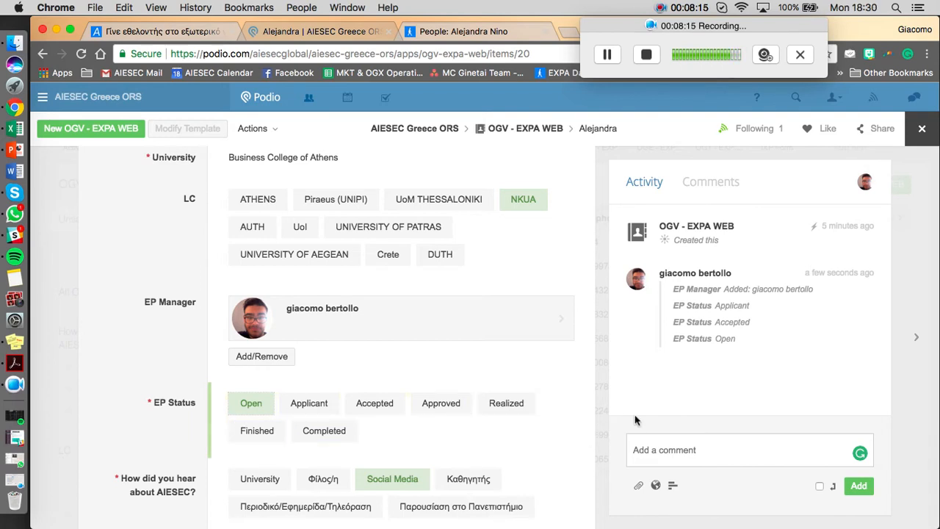
# Post a comment on the record that mentions the responsible colleague with the text "Contact the EP".
pyautogui.click(651, 461)
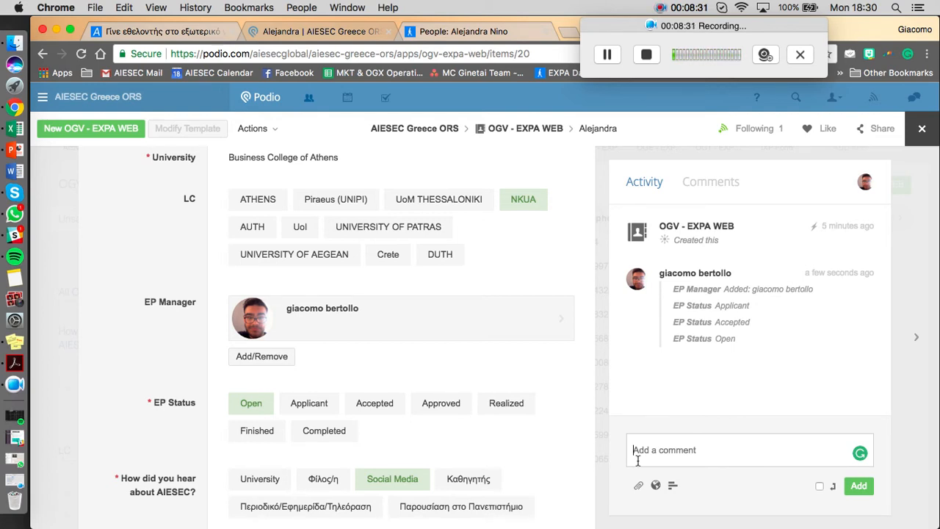
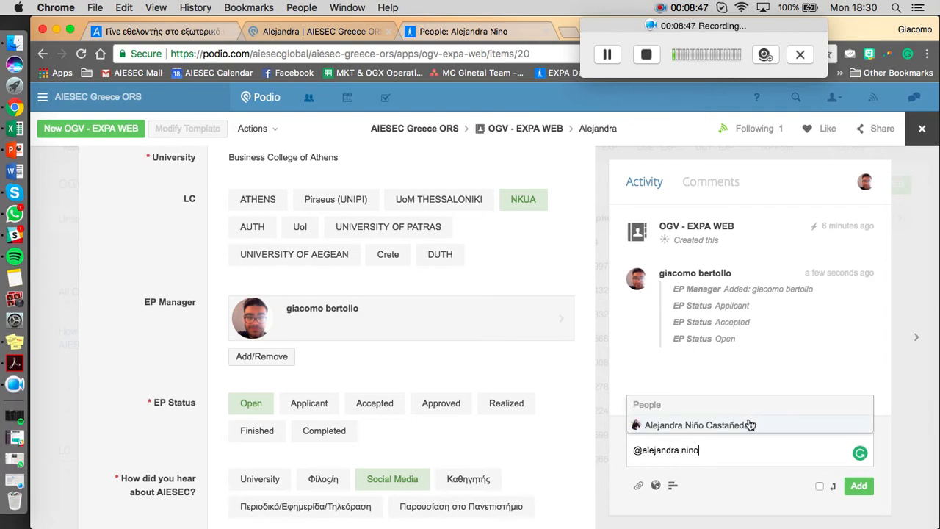
pyautogui.click(749, 424)
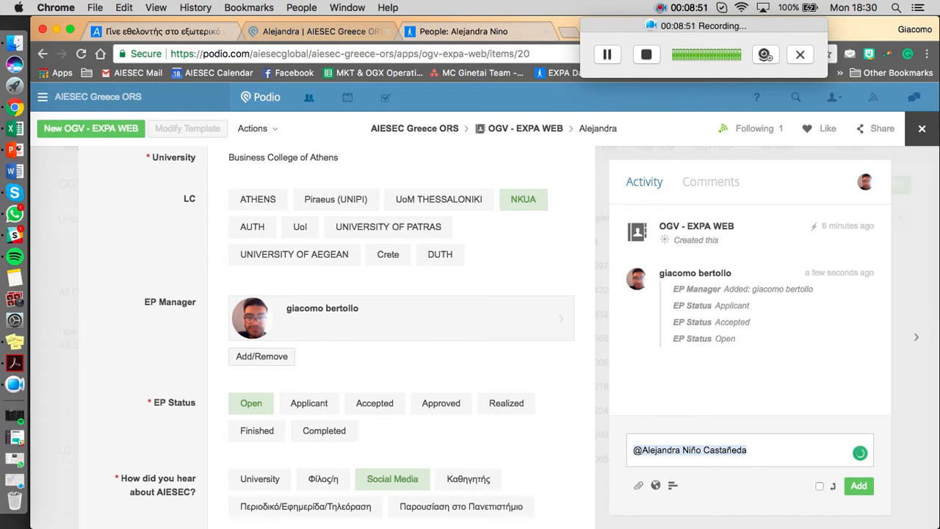
pyautogui.write('Cont')
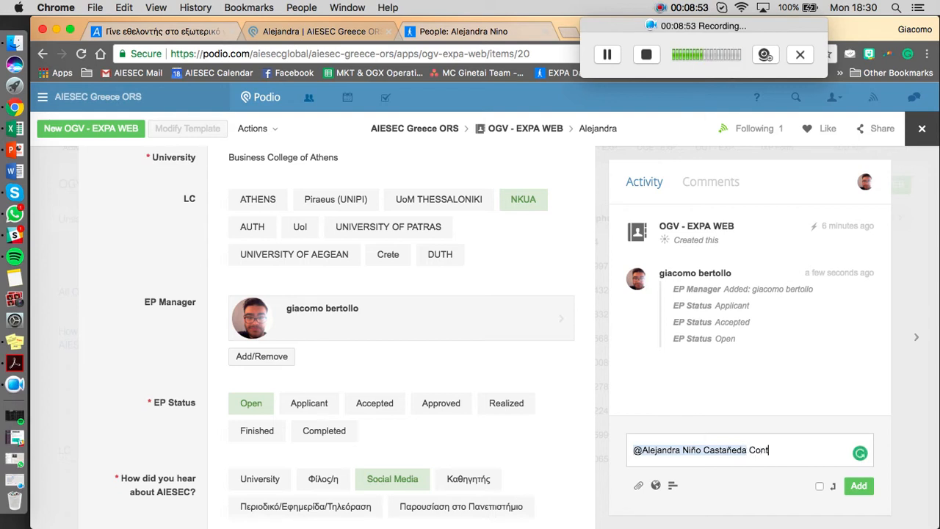
pyautogui.write('axt the EP')
pyautogui.press('Return')
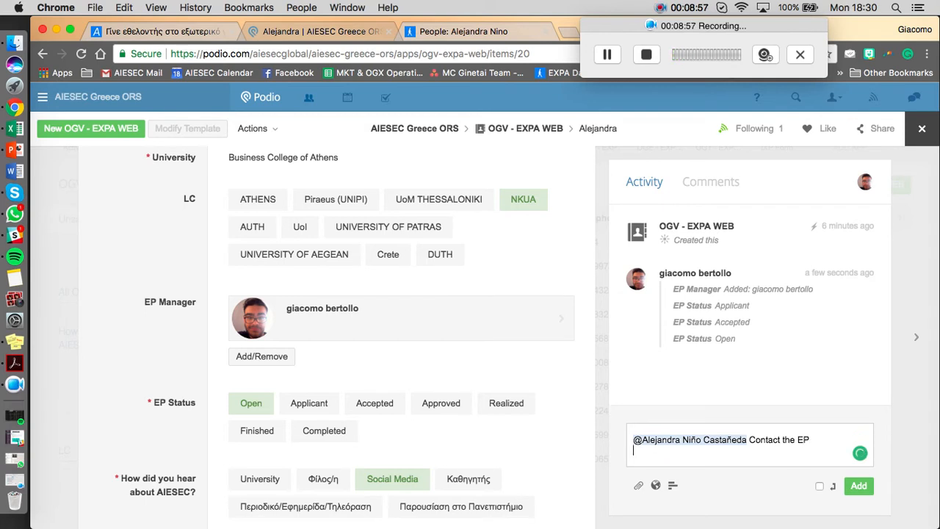
pyautogui.click(859, 489)
pyautogui.click(709, 447)
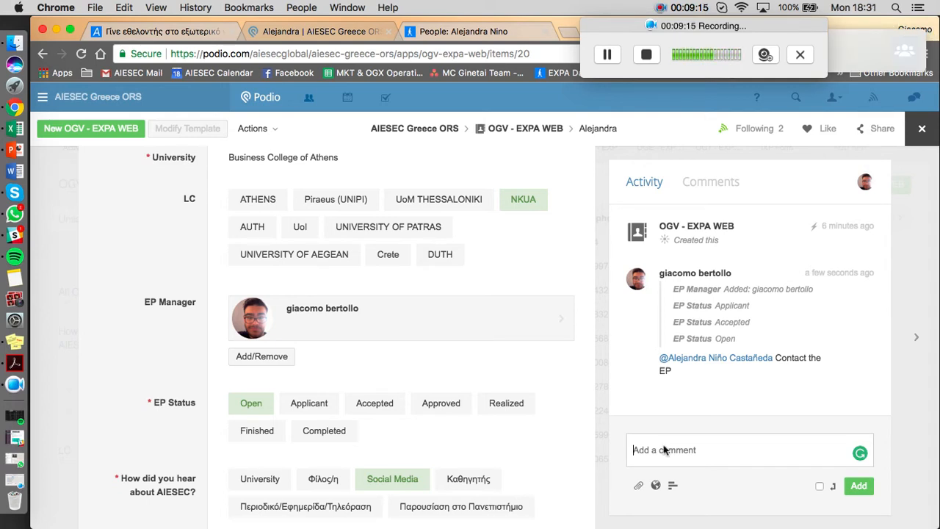
pyautogui.write('The')
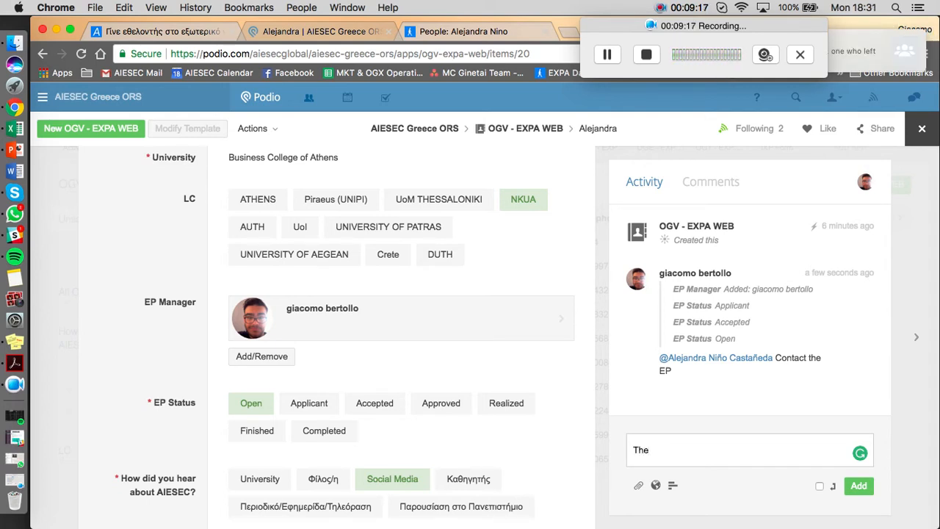
pyautogui.press('BackSpace')
pyautogui.press('BackSpace')
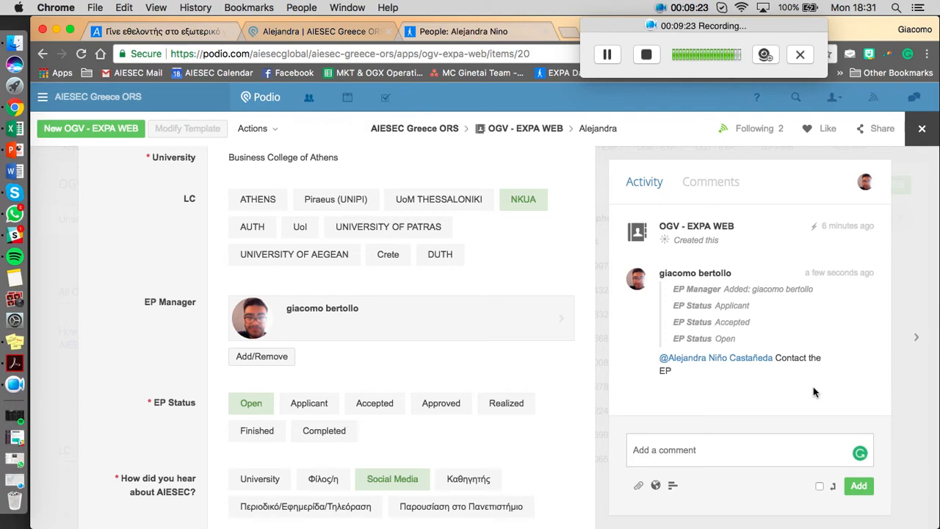
# Start a new task on the test applicant's record with the title "Book info in 24 hours".
pyautogui.scroll(-4, 448, 400)
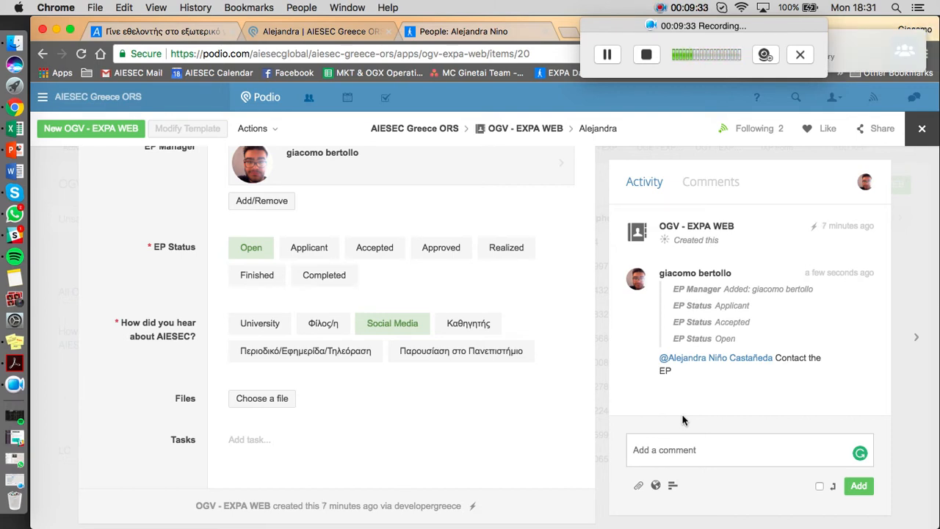
pyautogui.scroll(-1, 252, 426)
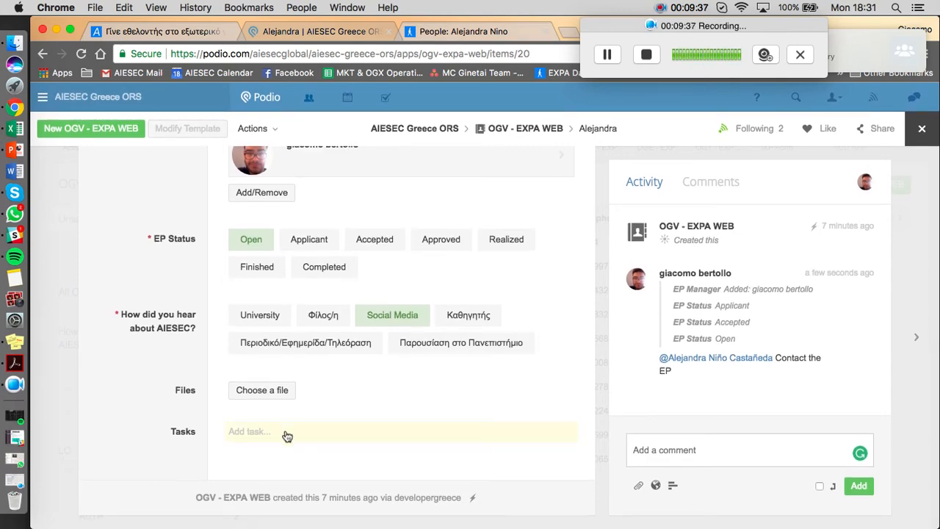
pyautogui.click(286, 436)
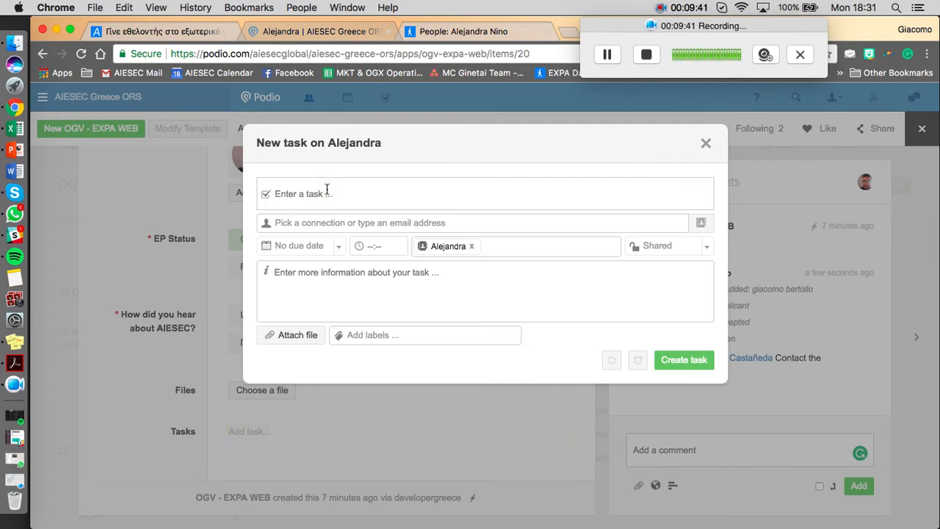
pyautogui.write('Book info in 24 hours')
# Assign the new task to the same colleague mentioned in the comment, searching by full name.
pyautogui.click(347, 222)
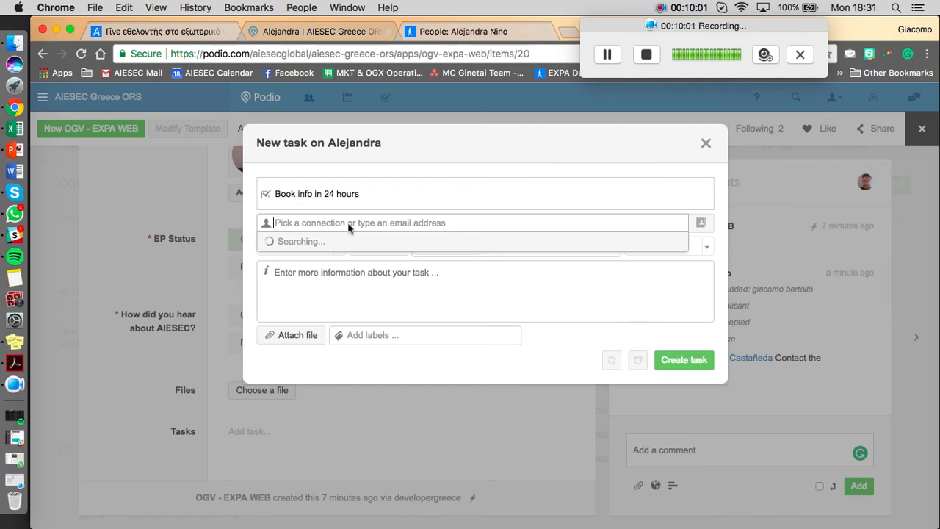
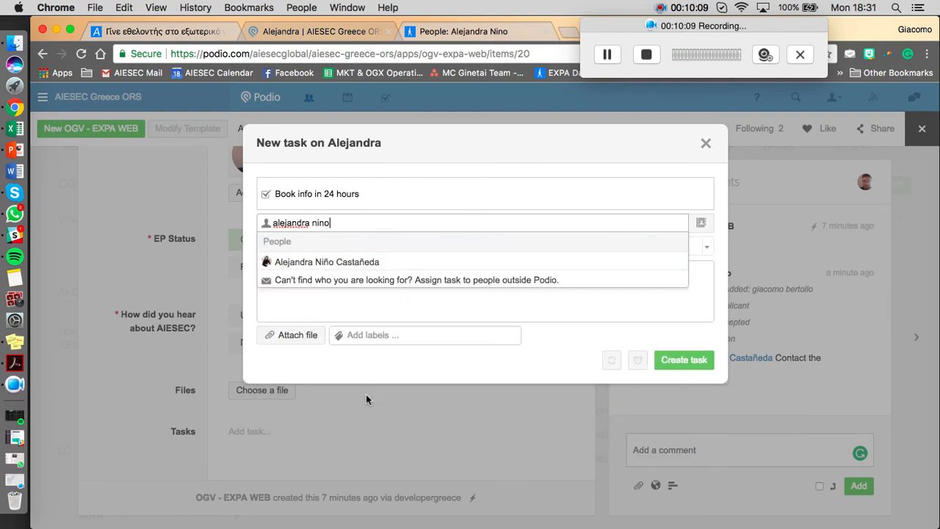
pyautogui.click(342, 262)
pyautogui.click(518, 159)
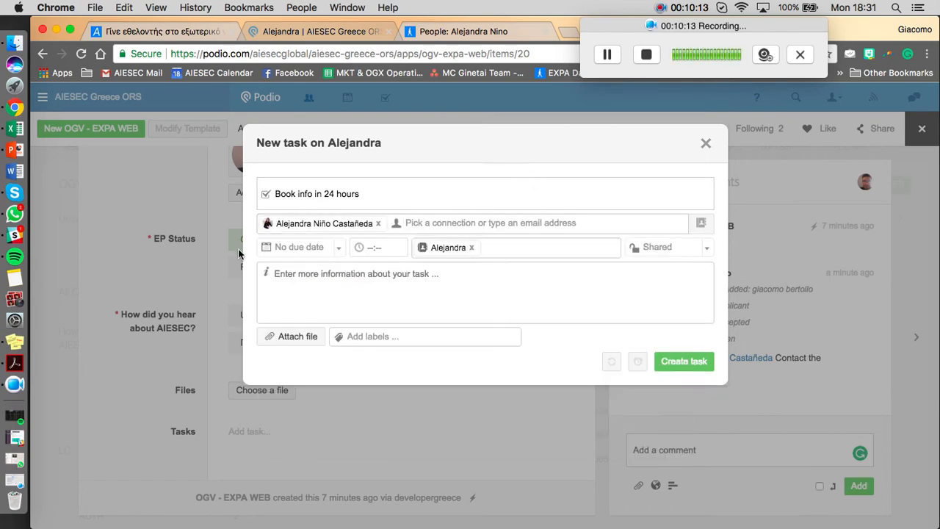
# Set the task's due date to Next Monday and create the task.
pyautogui.click(274, 245)
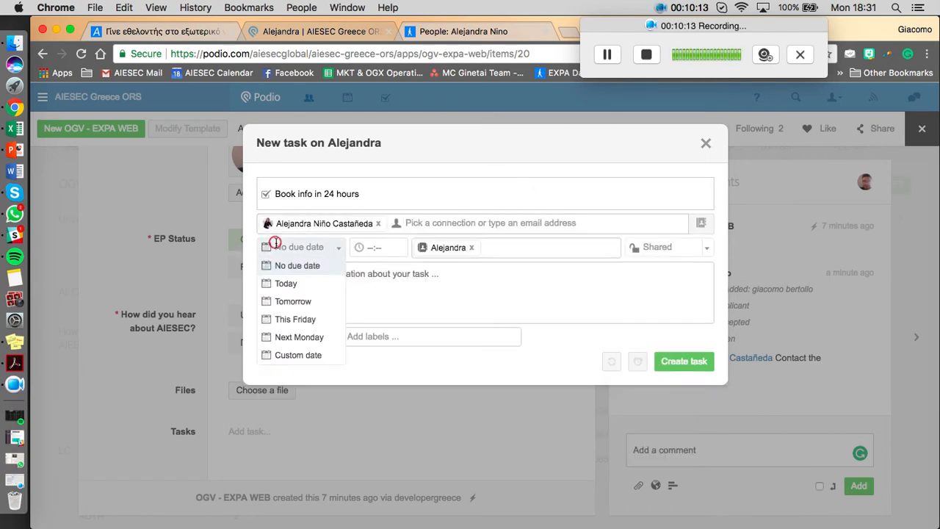
pyautogui.click(284, 345)
pyautogui.click(691, 363)
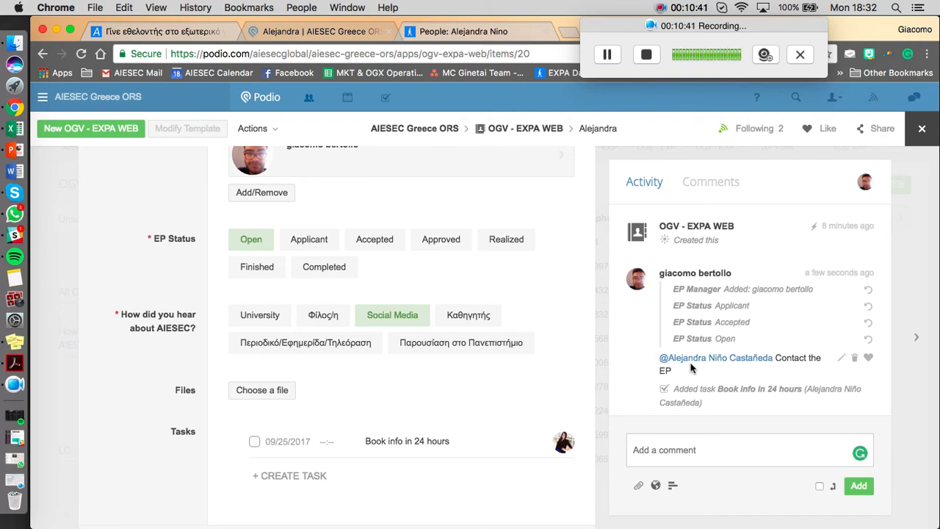
# Close the test applicant's record and filter the OGV - EXPA WEB list by the LC ATHENS.
pyautogui.click(916, 132)
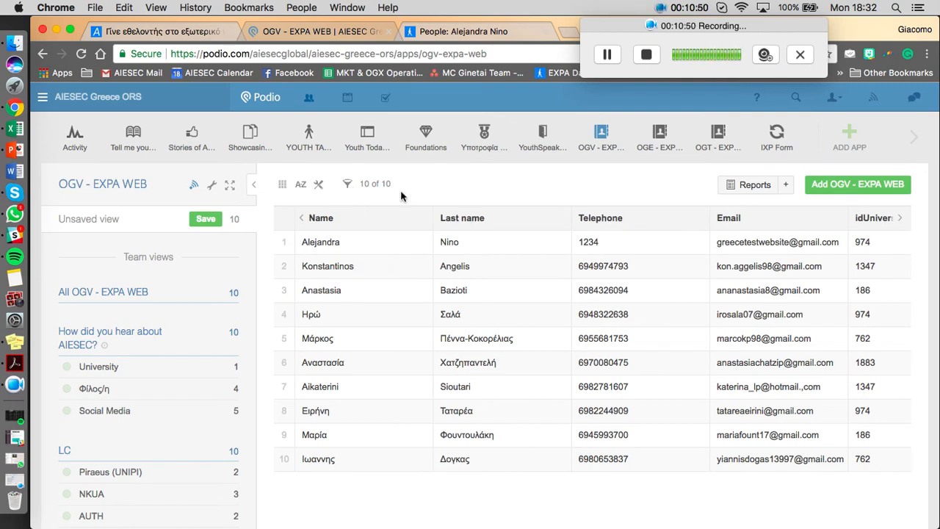
pyautogui.click(349, 186)
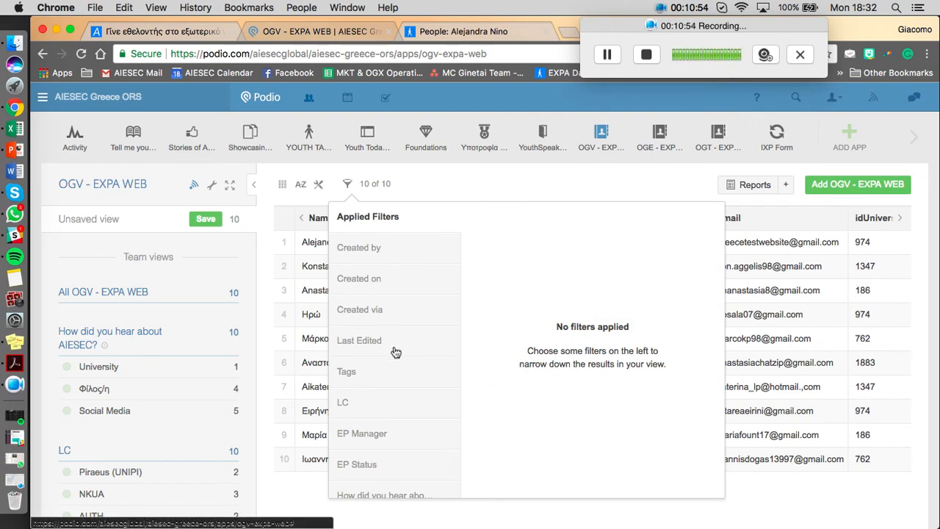
pyautogui.scroll(-1, 395, 353)
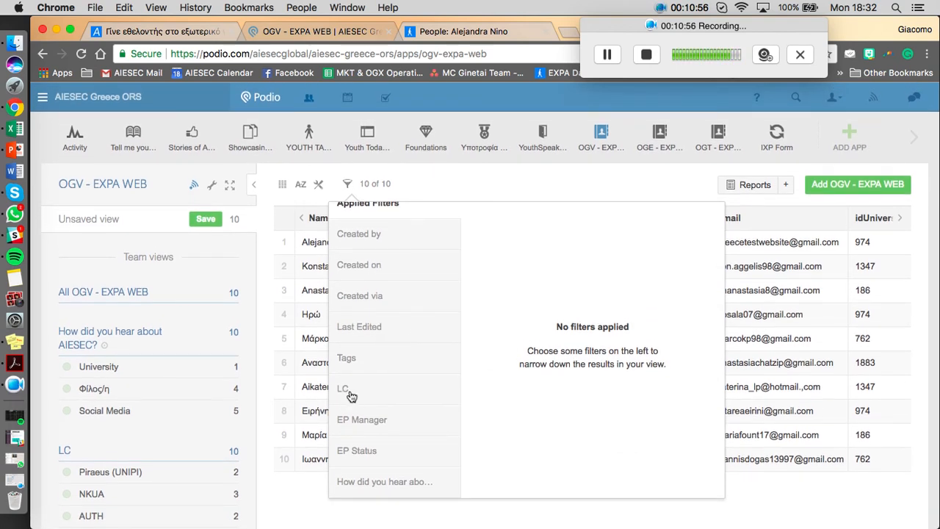
pyautogui.click(352, 395)
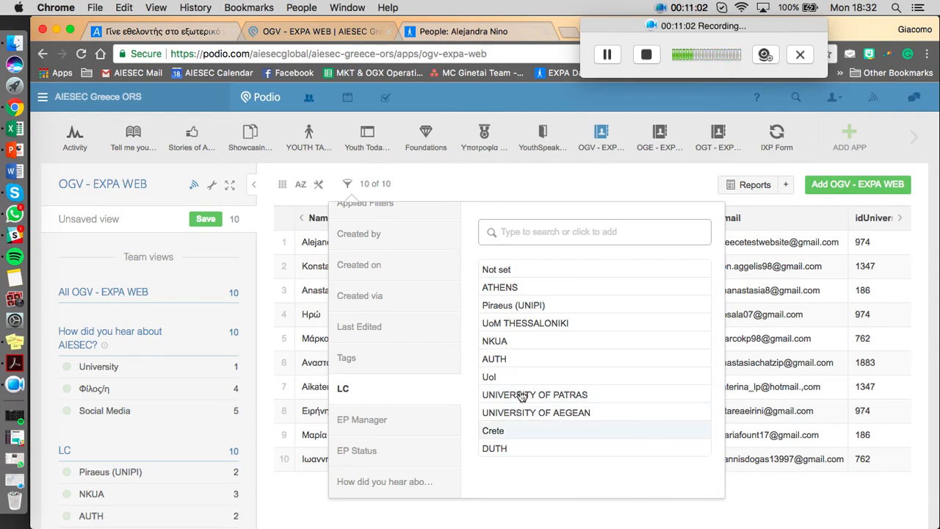
pyautogui.click(500, 289)
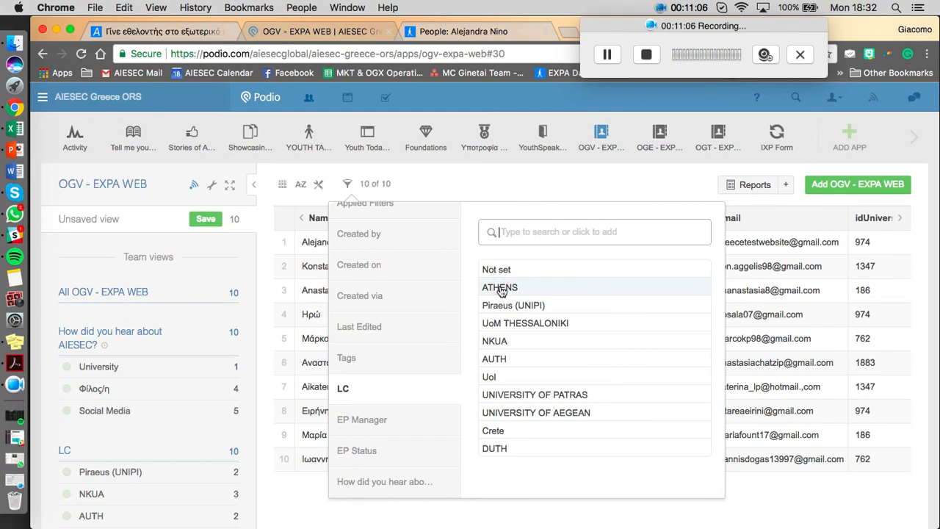
pyautogui.click(500, 289)
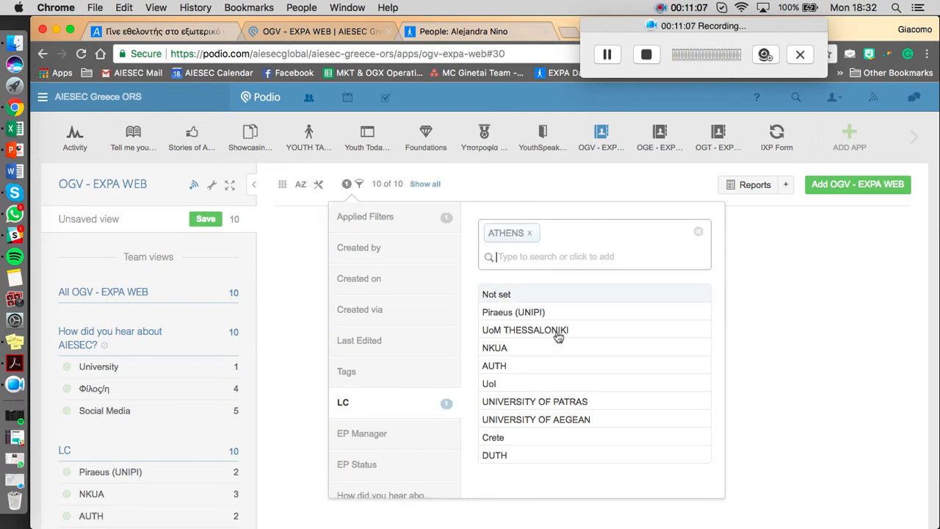
pyautogui.click(509, 181)
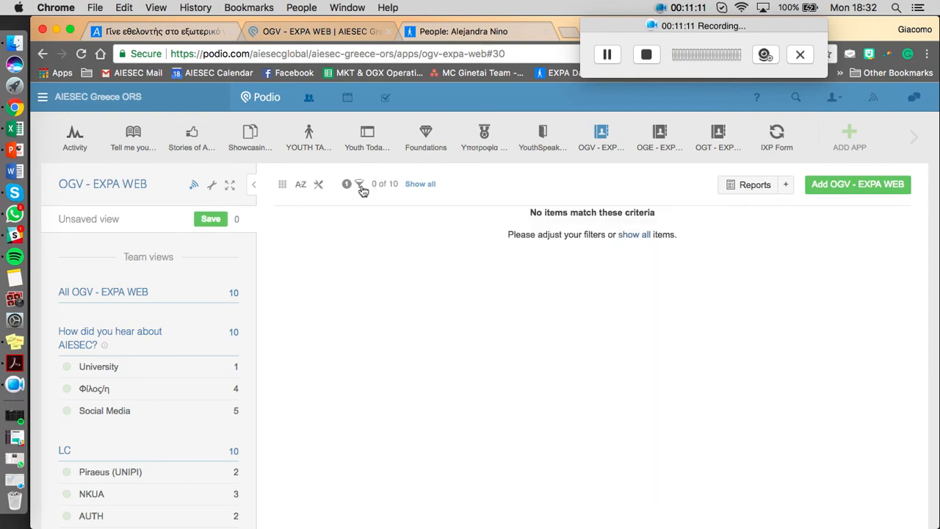
# Replace the ATHENS filter with the LC Piraeus (UNIPI) and examine the LC column of the filtered applicants.
pyautogui.click(359, 183)
pyautogui.click(538, 233)
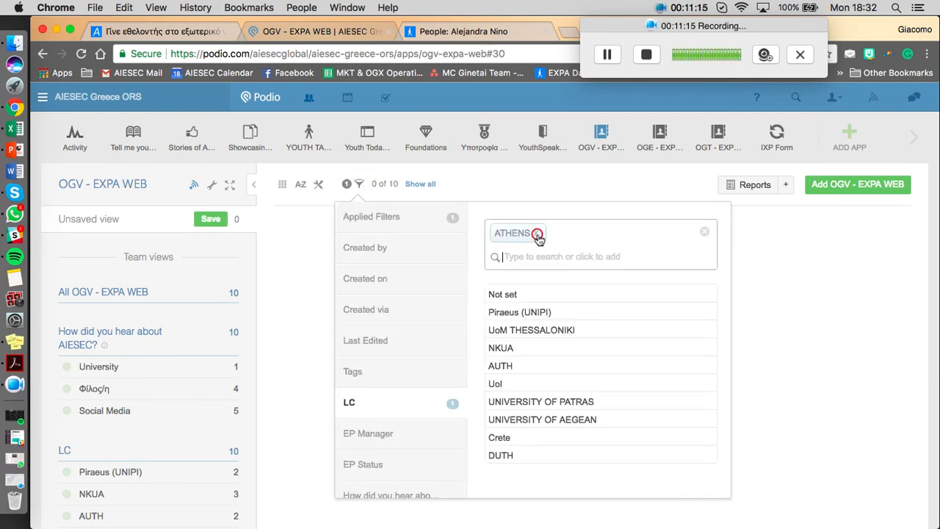
pyautogui.click(509, 311)
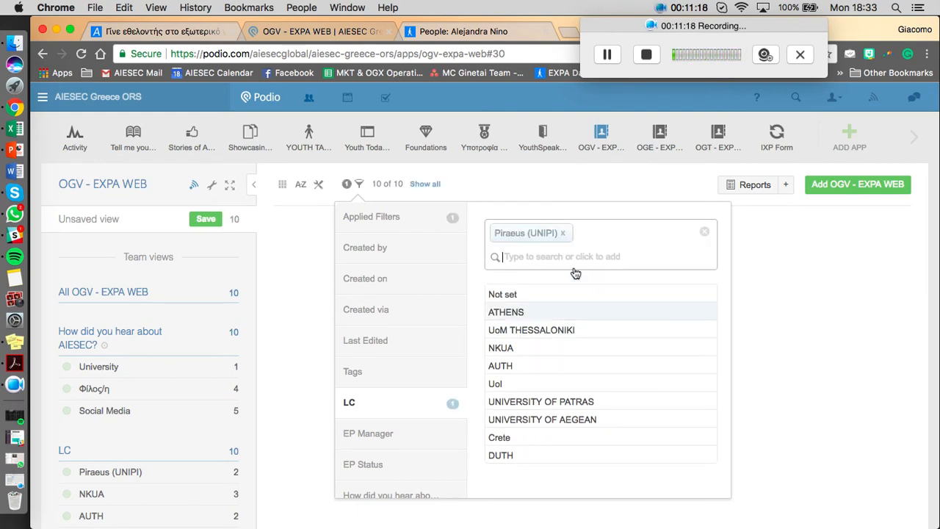
pyautogui.click(533, 183)
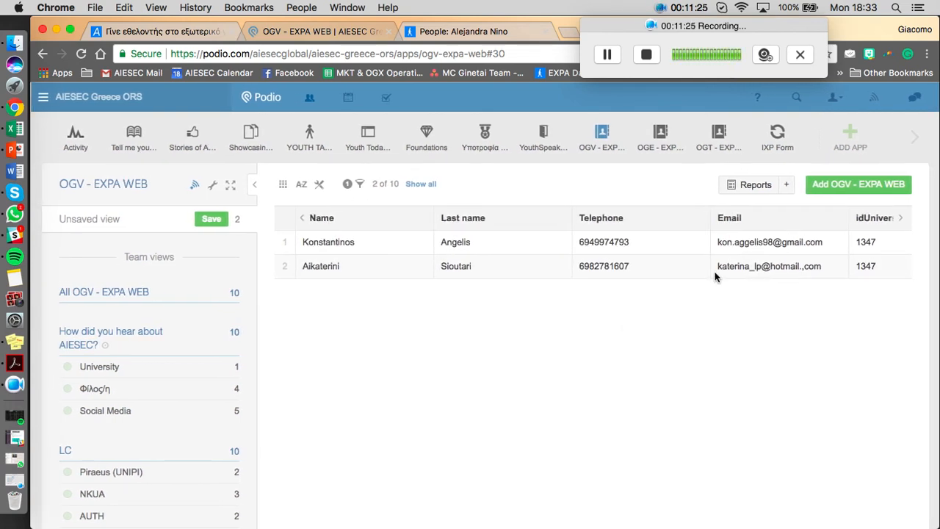
pyautogui.click(359, 183)
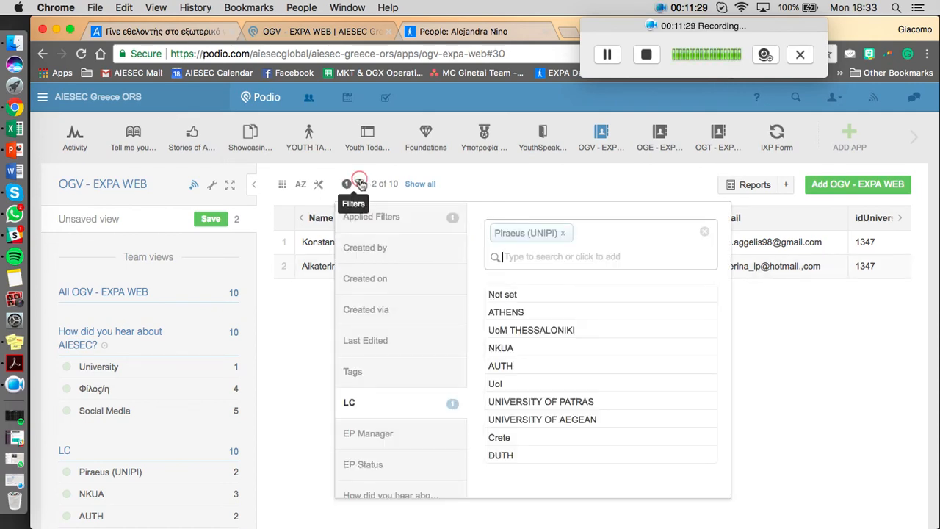
pyautogui.click(358, 184)
pyautogui.hscroll(5, 311, 161)
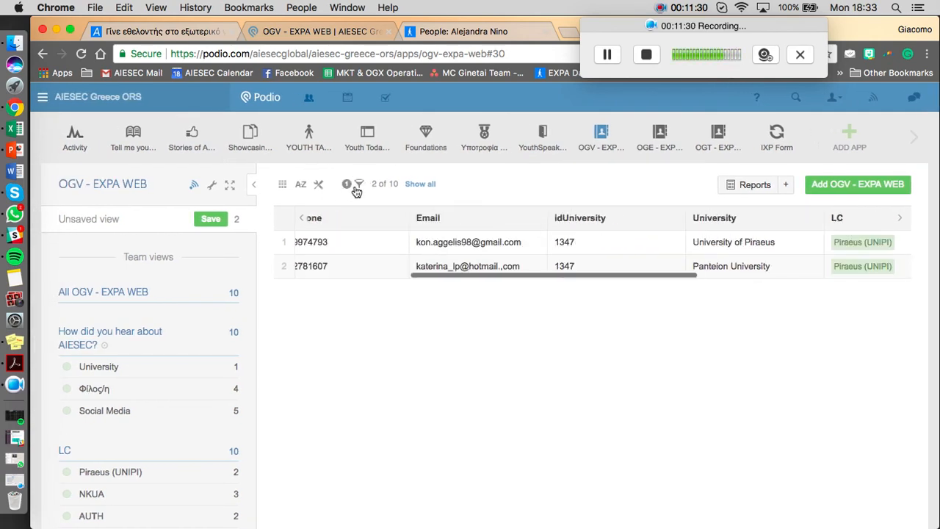
# Remove the Piraeus (UNIPI) filter from the applicant list and look over the other available filter fields.
pyautogui.click(355, 185)
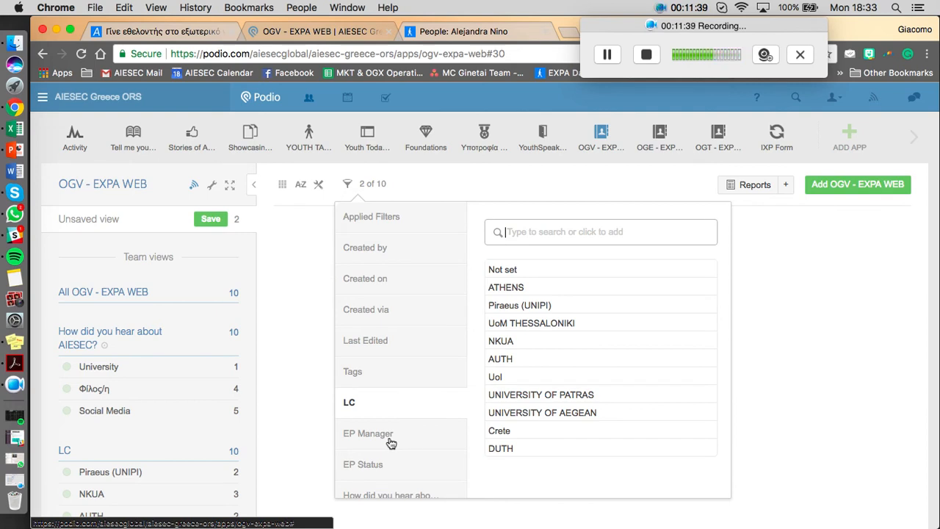
pyautogui.scroll(-1, 389, 442)
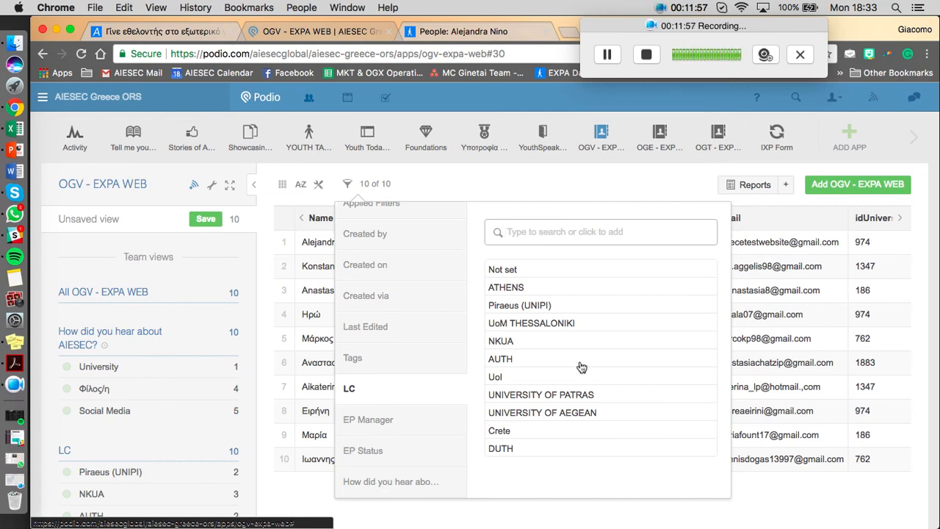
pyautogui.click(426, 174)
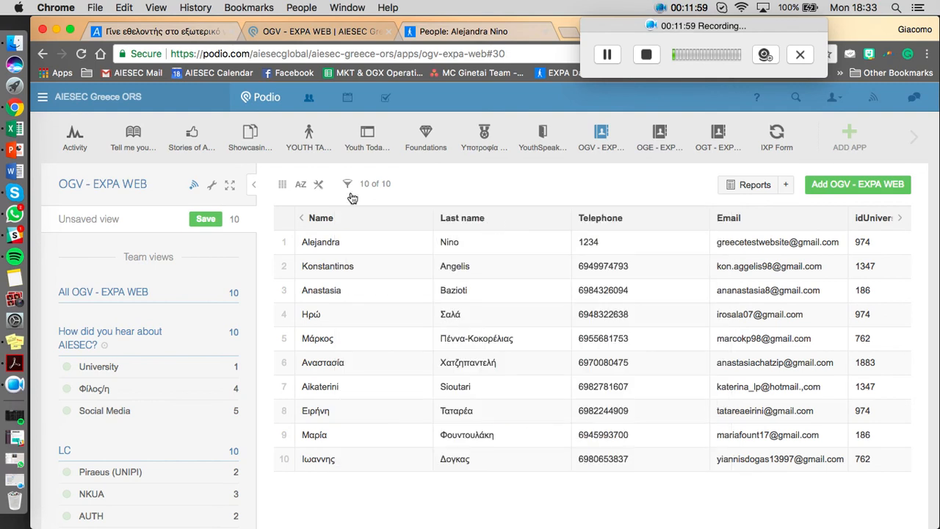
# Switch to the test account's Gmail inbox window and open the "Welcome to AIESEC" email.
pyautogui.click(602, 57)
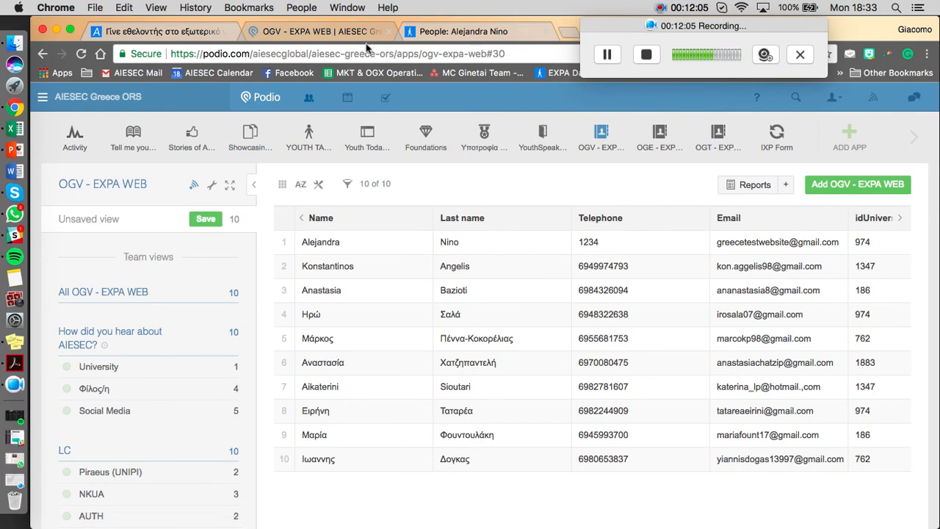
pyautogui.hotkey('ctrl', 'Up')
pyautogui.click(285, 209)
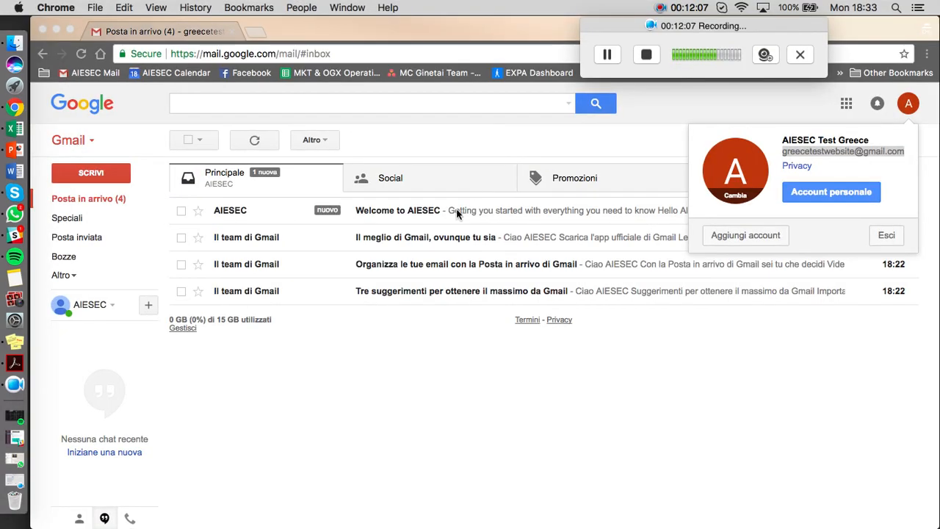
pyautogui.click(269, 219)
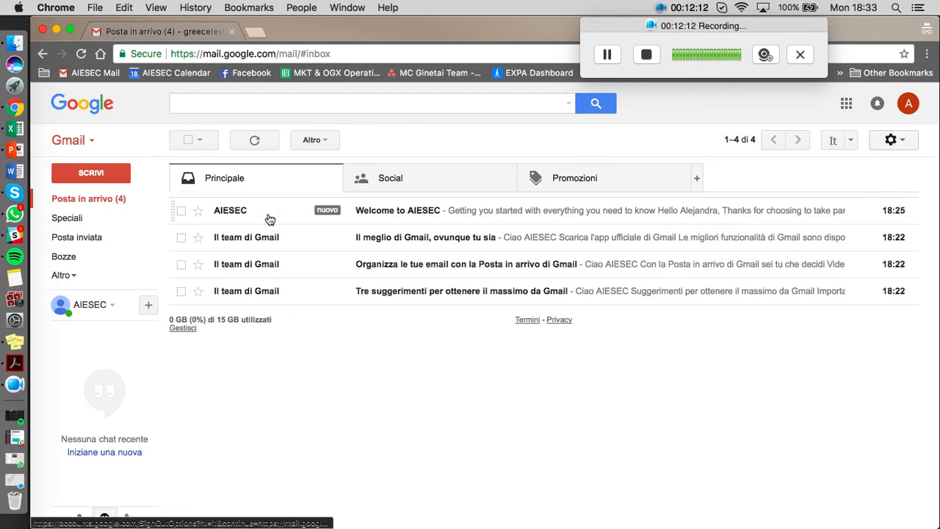
pyautogui.click(269, 219)
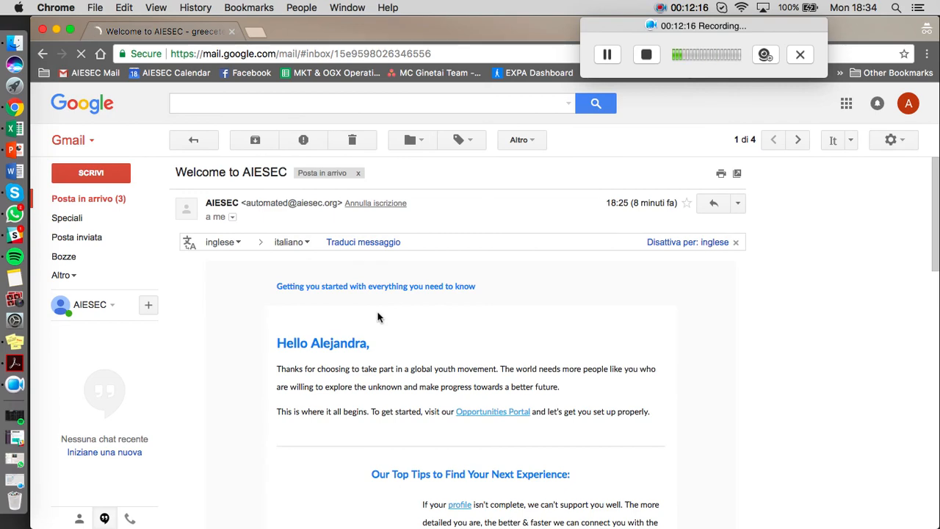
# Read through the welcome email's profile, opportunities and local office support sections, and close the Gmail window.
pyautogui.scroll(-3, 378, 317)
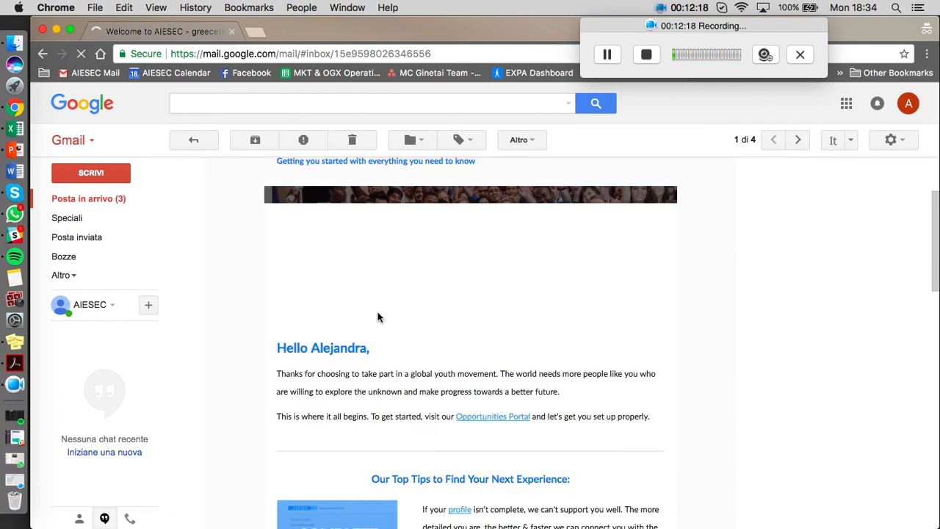
pyautogui.scroll(-3, 378, 317)
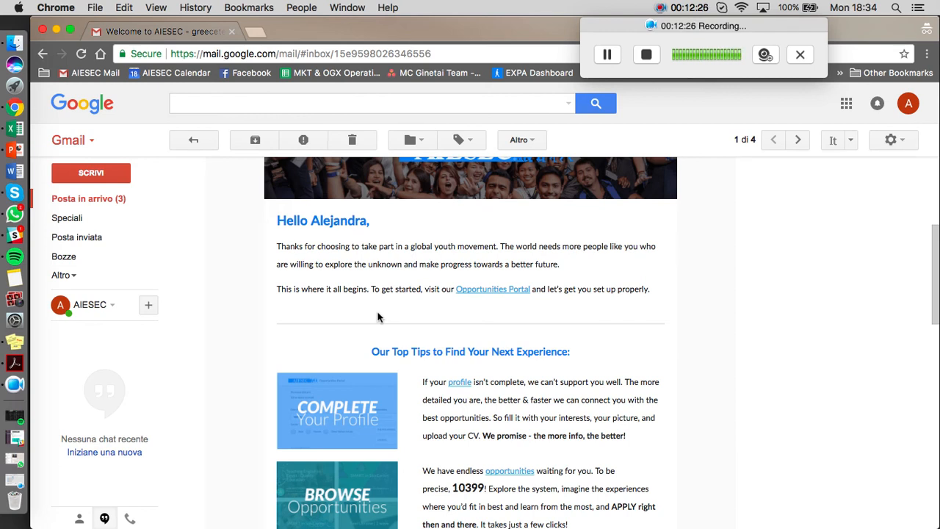
pyautogui.scroll(-5, 377, 314)
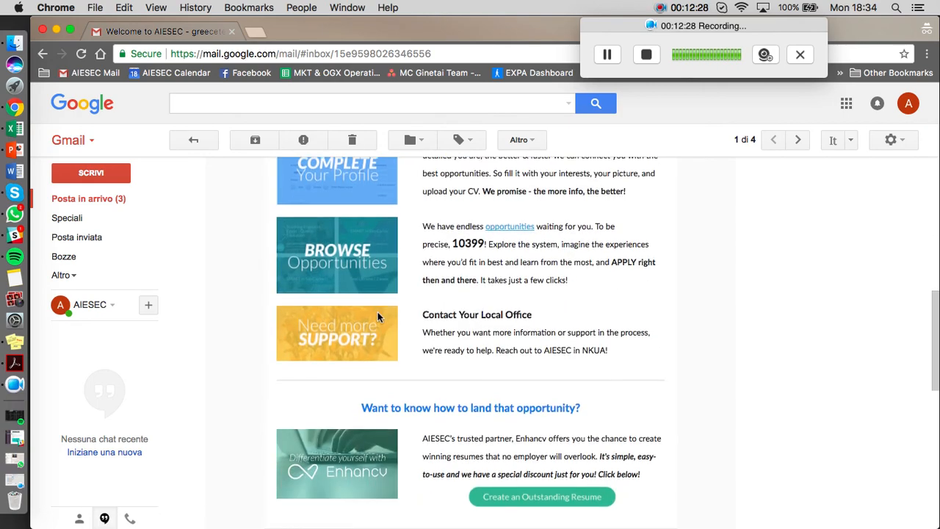
pyautogui.scroll(-5, 377, 314)
pyautogui.scroll(10, 377, 315)
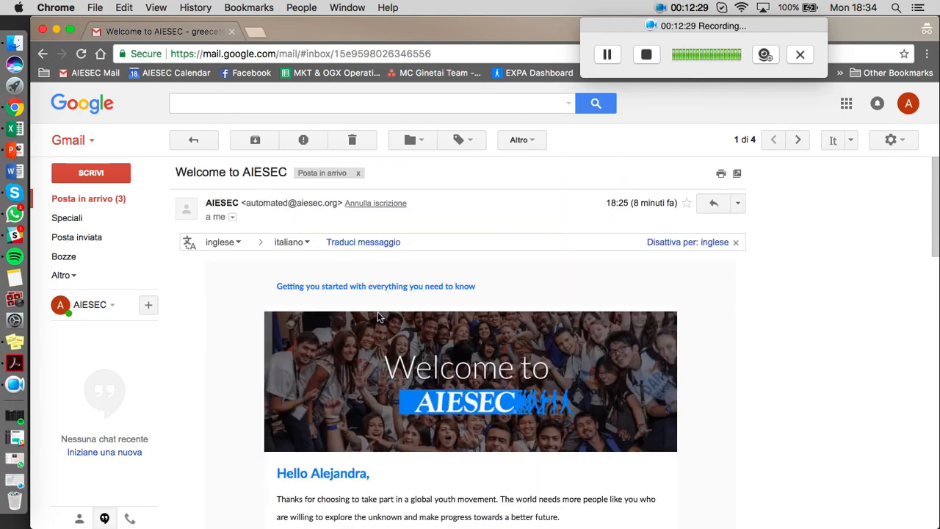
pyautogui.click(42, 30)
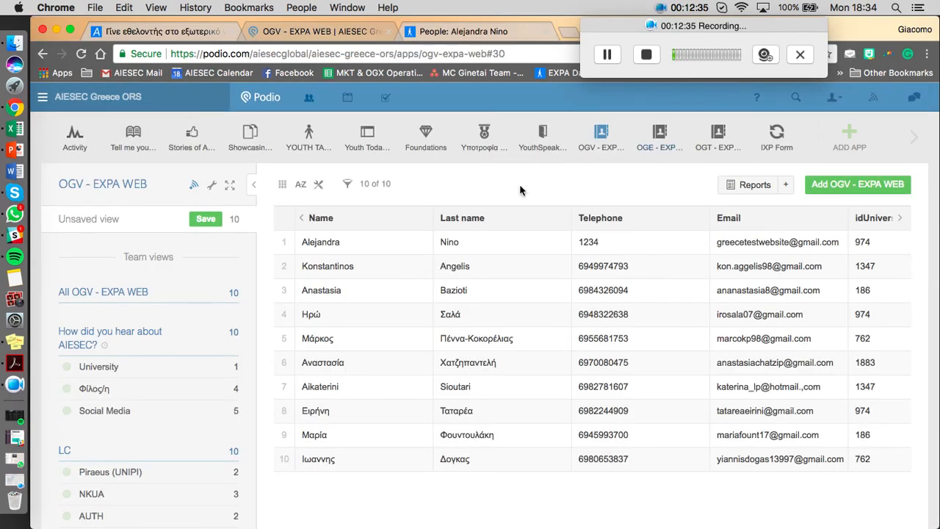